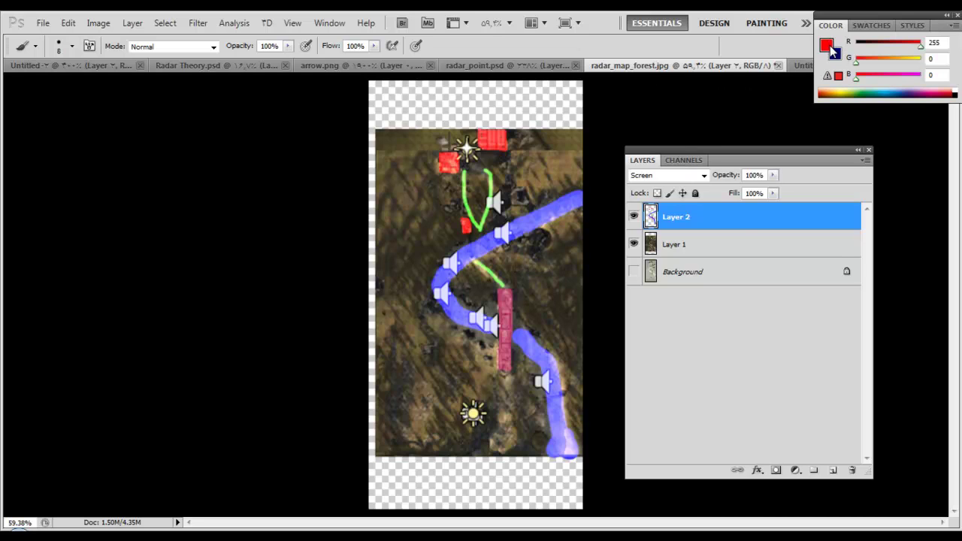
Set the foreground colour to navy 000074 and choose the soft round 53 px brush.
click(828, 46)
click(834, 54)
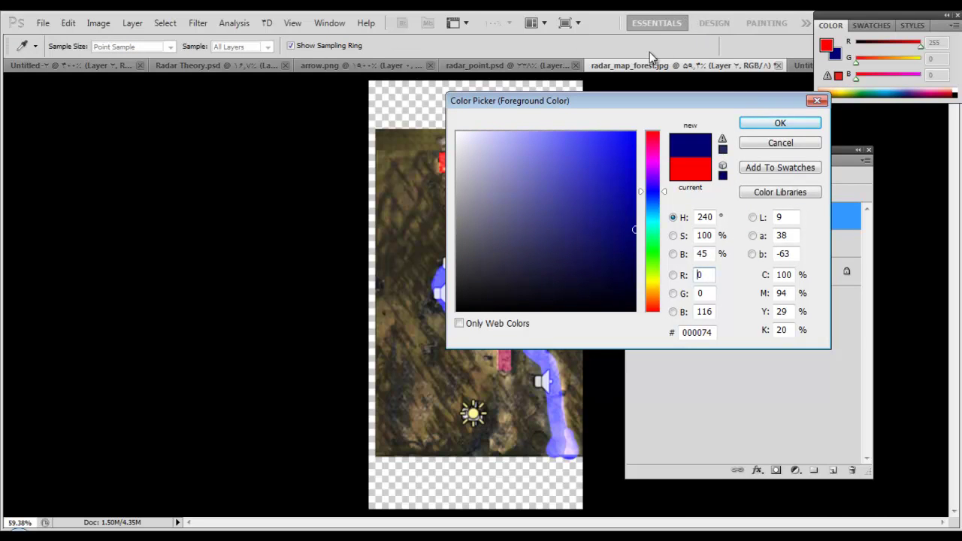
click(770, 123)
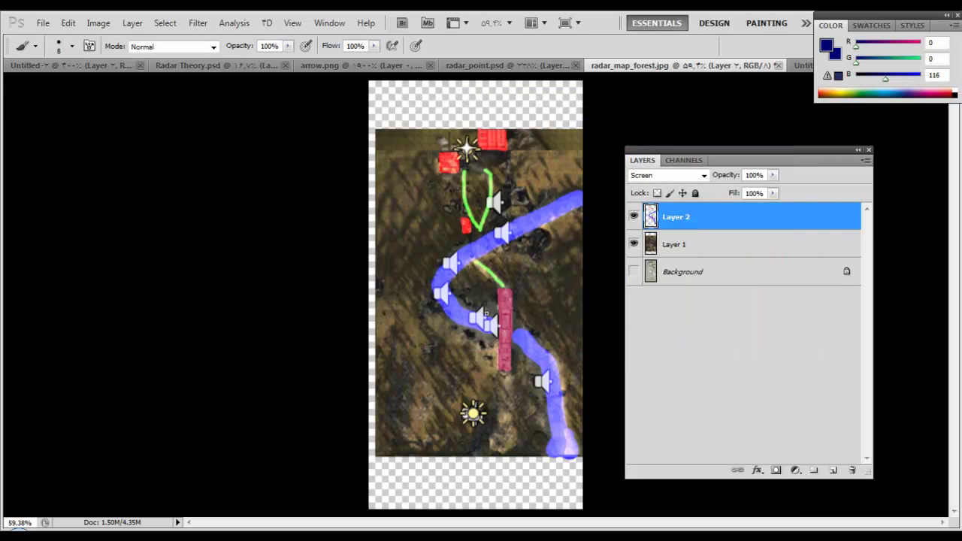
right_click(529, 248)
drag(554, 276, 601, 280)
click(601, 330)
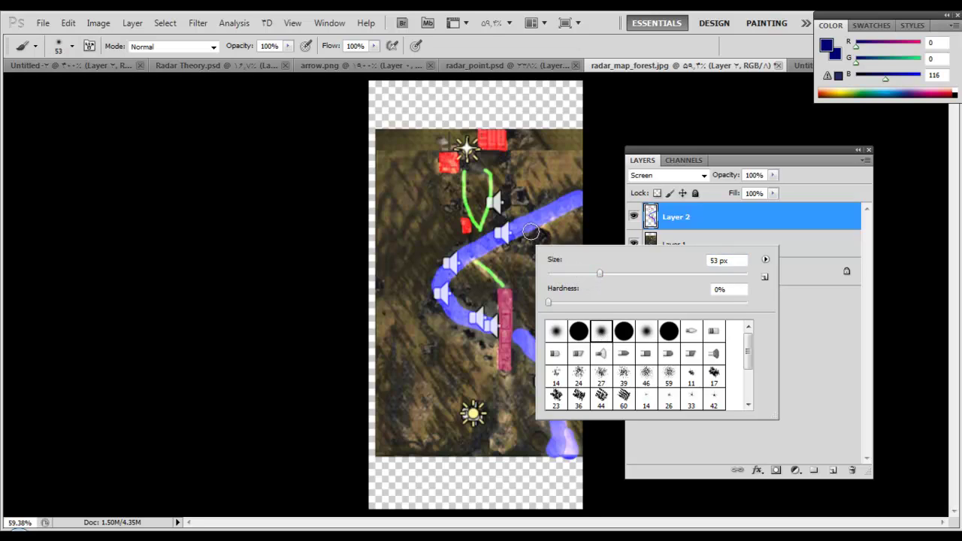
click(631, 62)
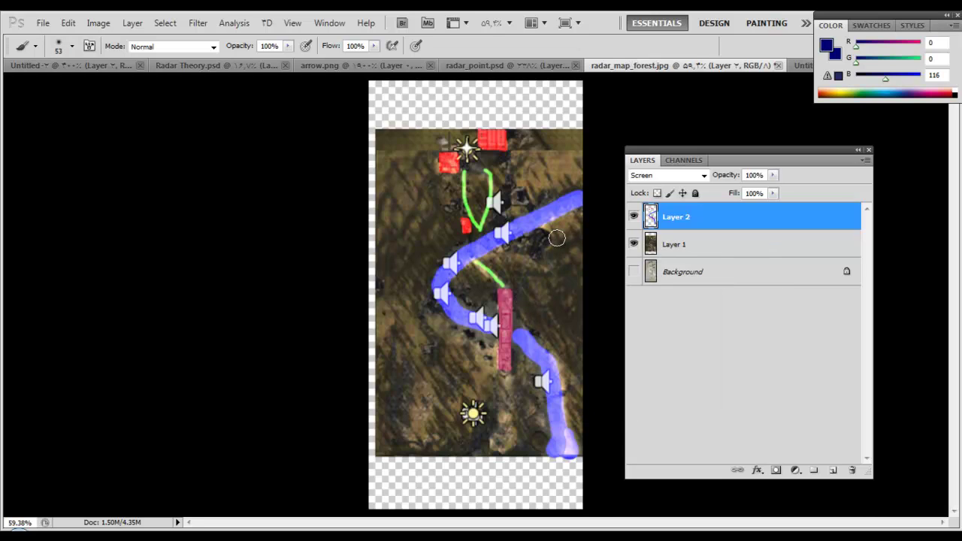
Dab soft navy dots on Layer 2 along the route and around the sun symbol.
drag(538, 239, 536, 253)
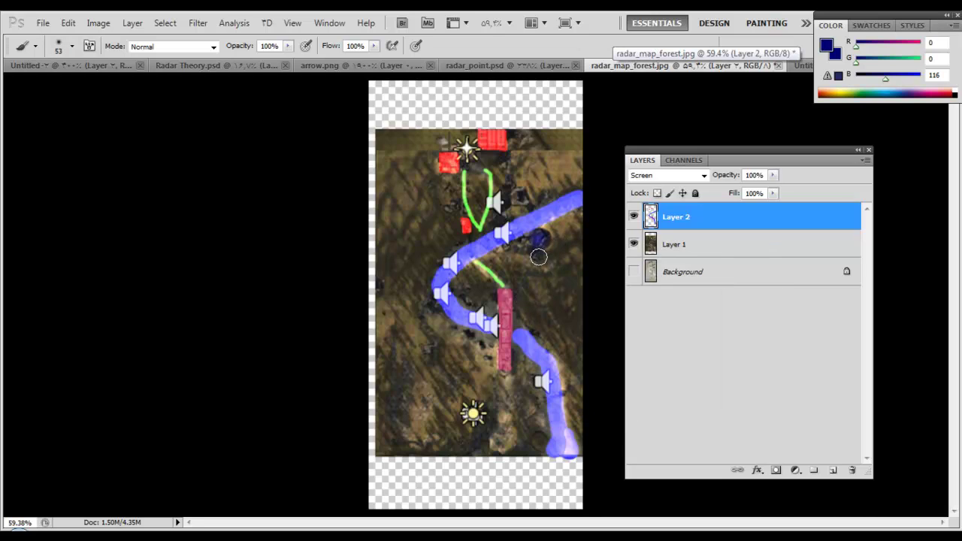
click(520, 197)
click(453, 208)
click(429, 347)
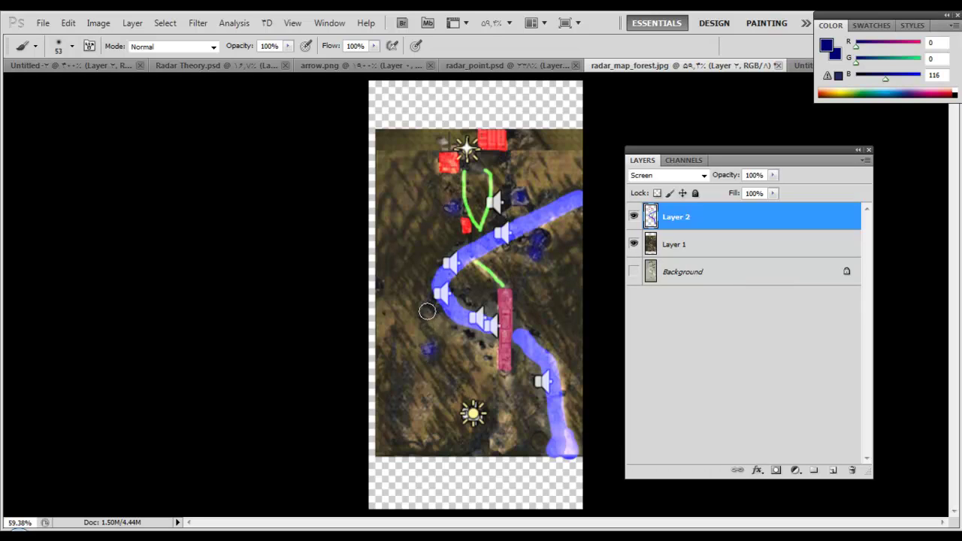
click(465, 339)
click(472, 412)
Hide Layer 1 and set Layer 2's blend mode to Normal.
click(633, 245)
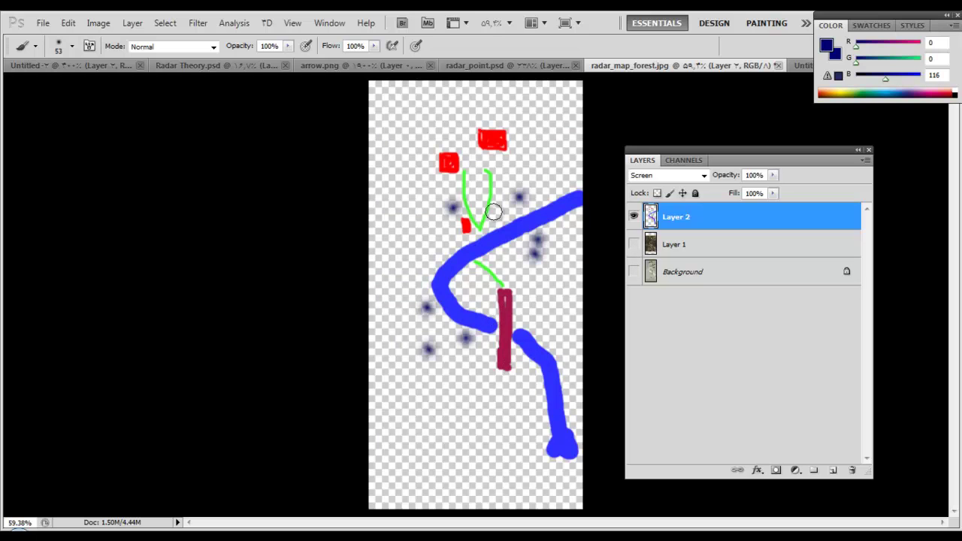
click(703, 175)
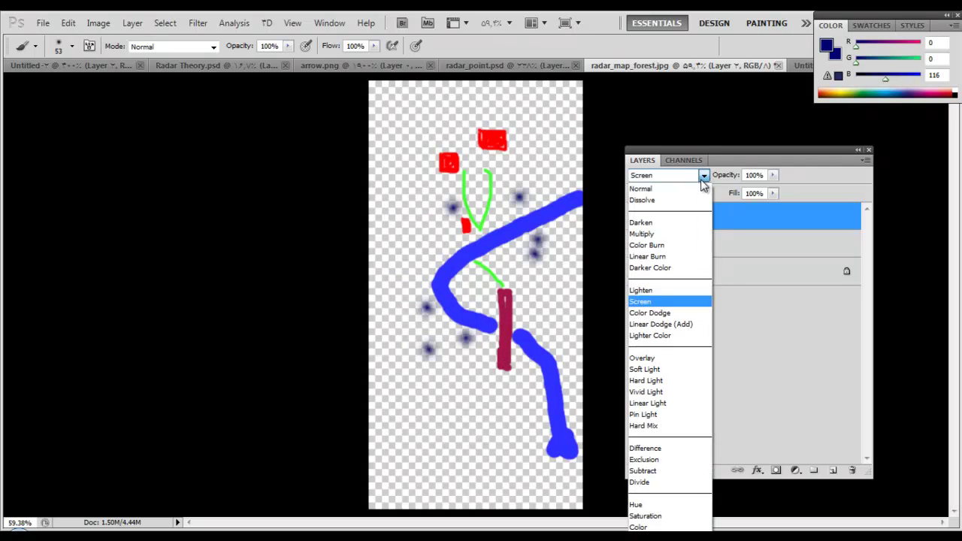
click(654, 189)
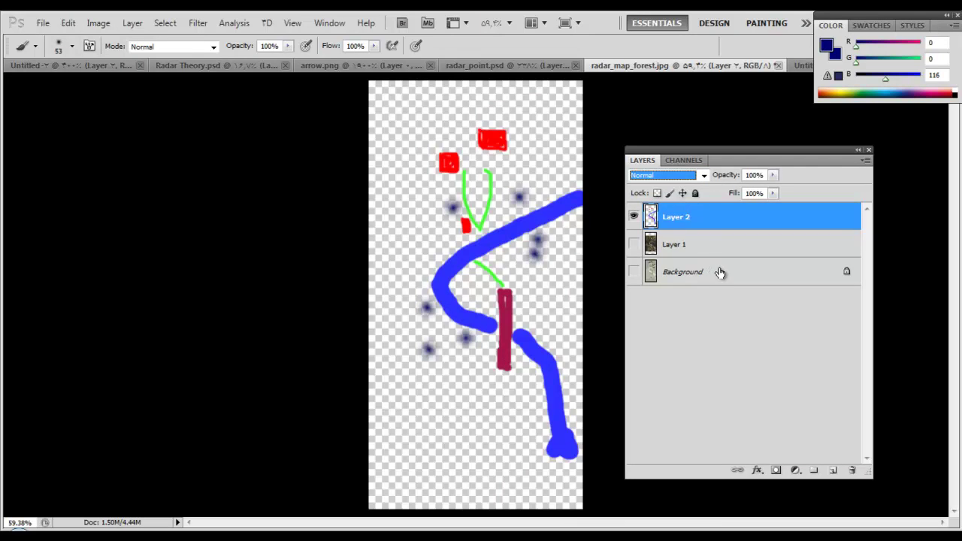
Add an empty Layer 3 beneath Layer 2 and show the Background map.
click(832, 469)
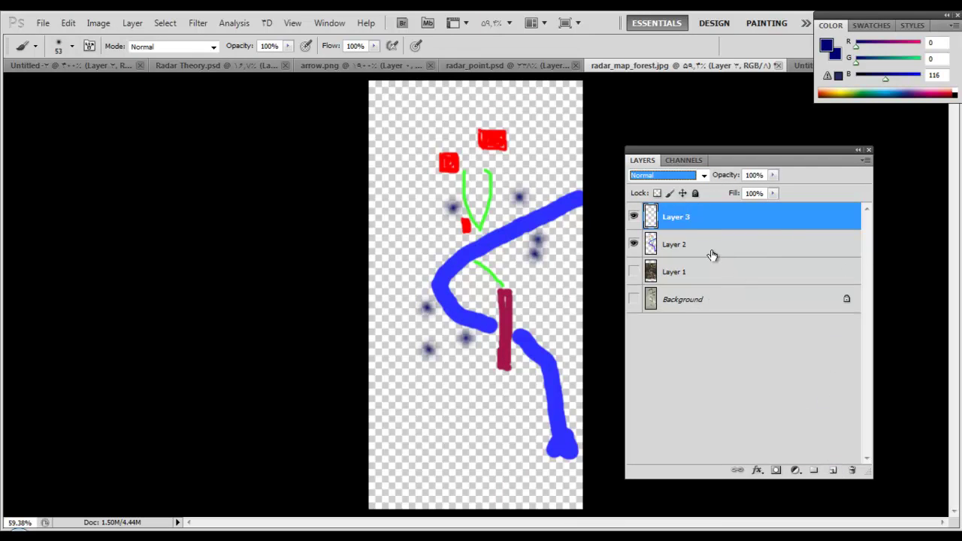
drag(701, 218, 701, 257)
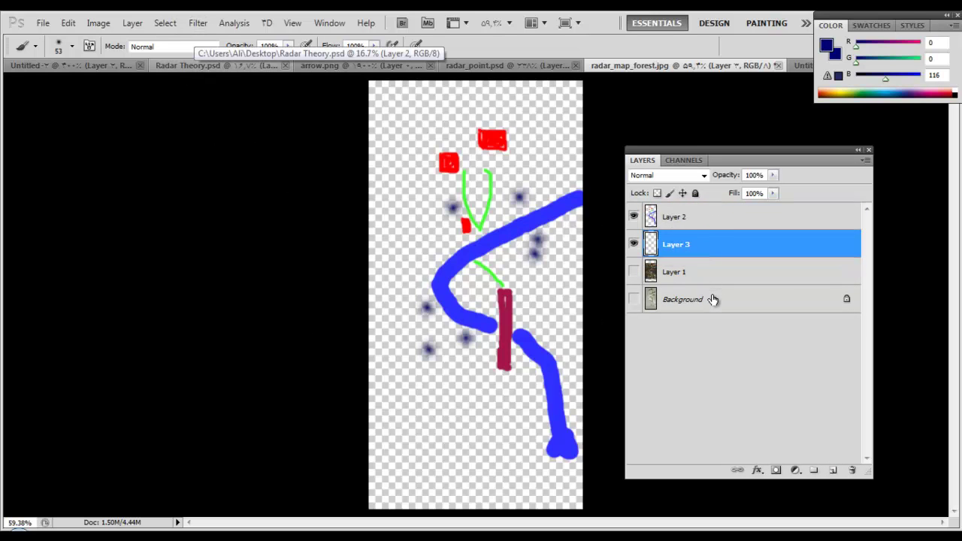
click(714, 299)
click(633, 299)
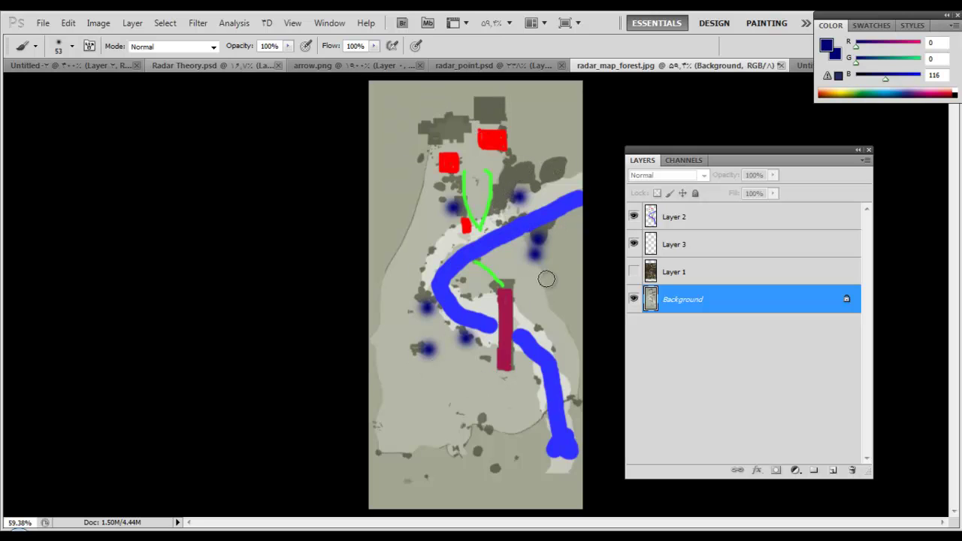
Hide the Background map and set the foreground colour to brown 7d5200.
click(633, 299)
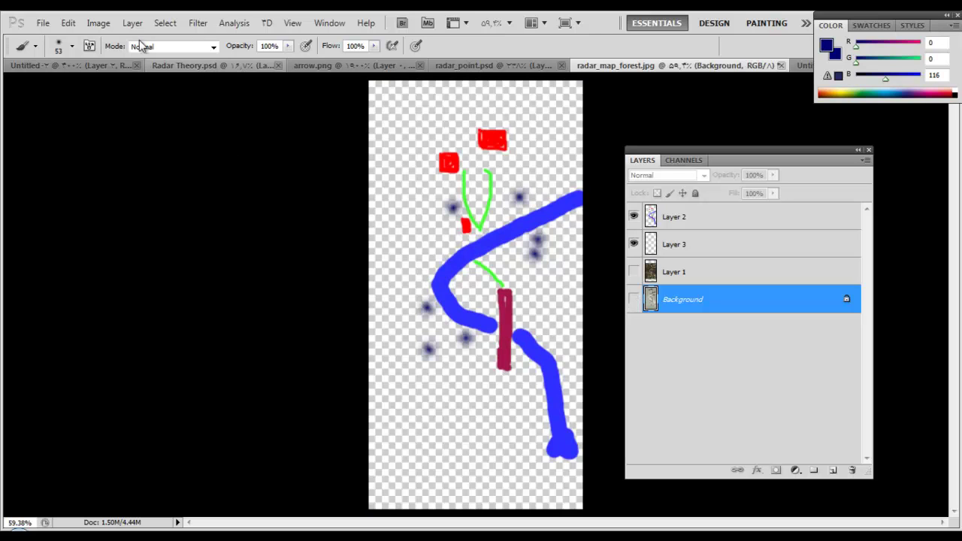
click(826, 47)
drag(652, 256, 655, 291)
mouse_move(629, 228)
mouse_down()
mouse_move(638, 214)
mouse_move(635, 223)
mouse_up()
click(766, 126)
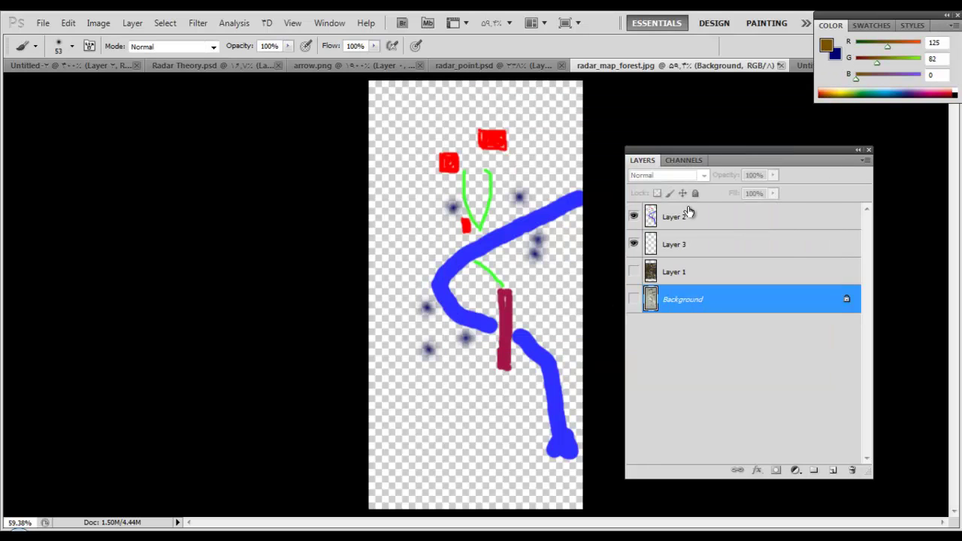
Fill Layer 3 with the brown (125, 82, 0) foreground colour.
key(alt+BackSpace)
click(697, 246)
key(alt+BackSpace)
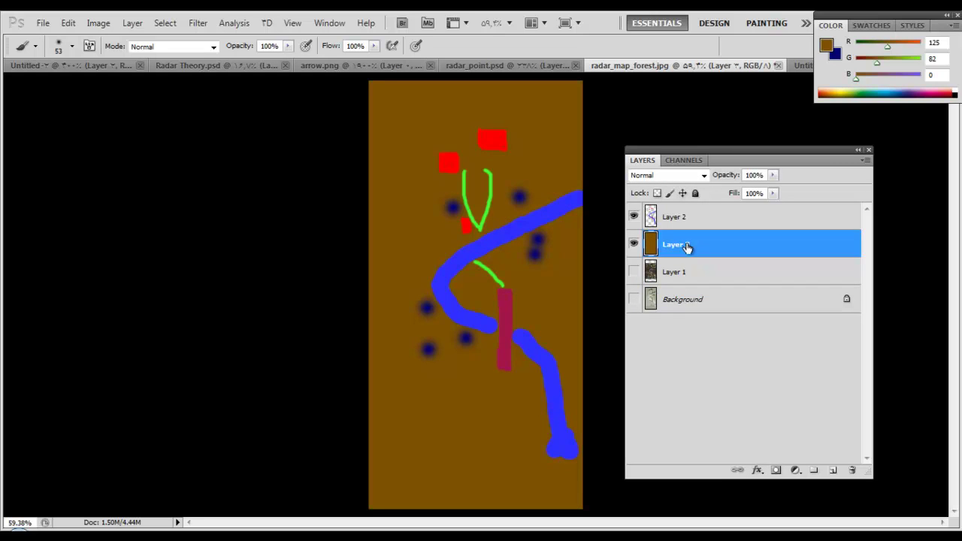
Apply a Gaussian Blur of 5.7 pixels to Layer 2's painted strokes.
click(695, 218)
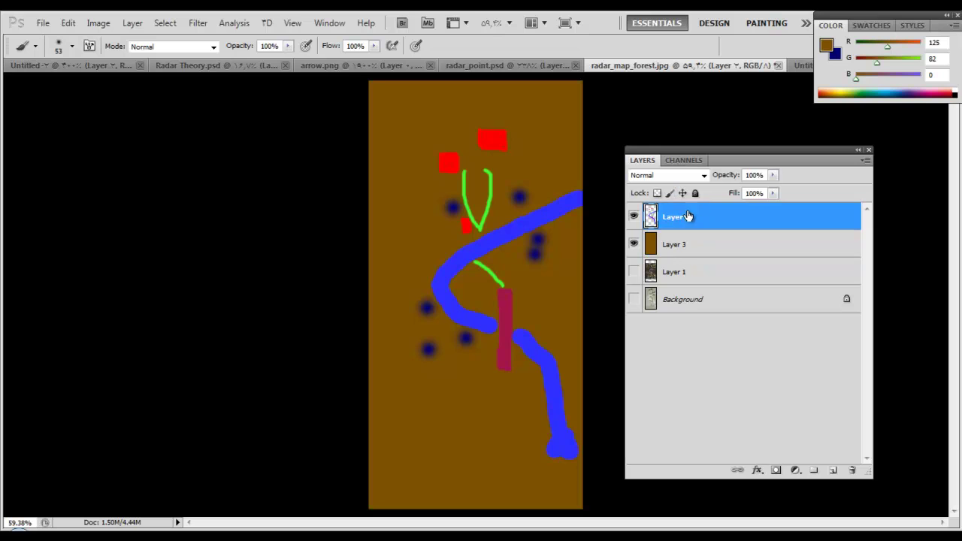
click(199, 24)
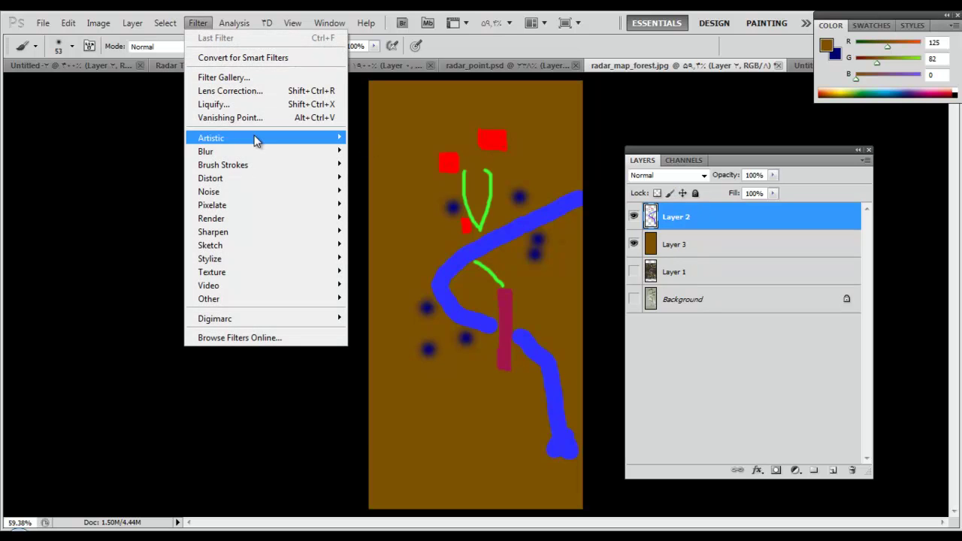
mouse_move(253, 137)
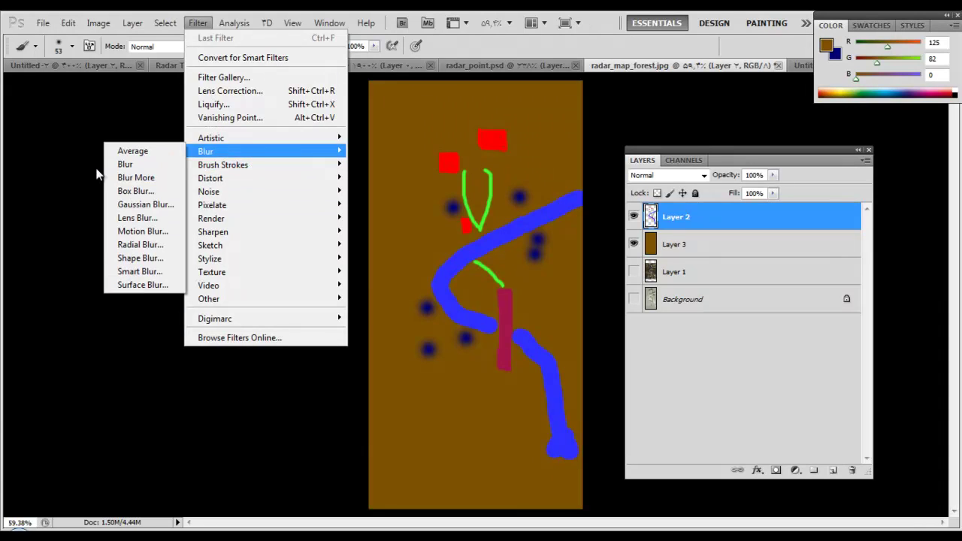
click(160, 205)
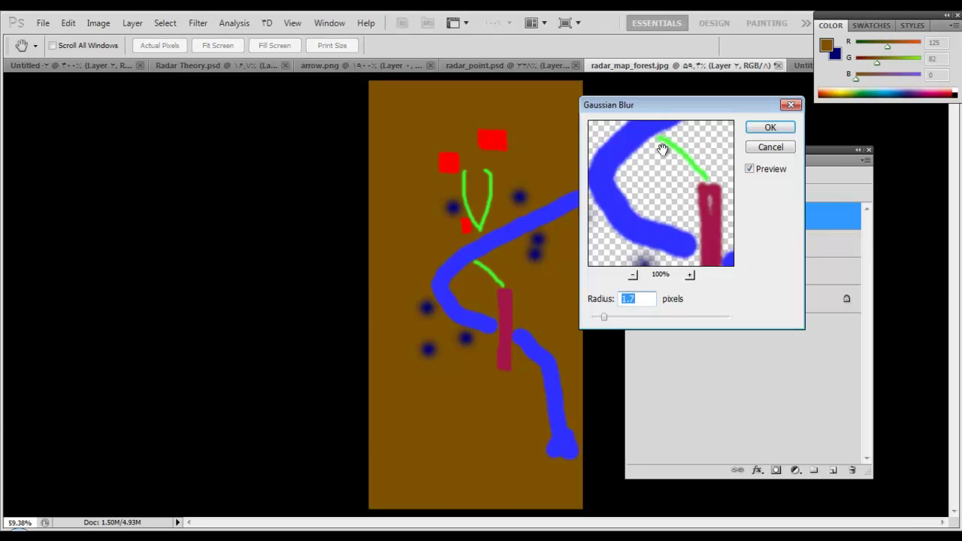
drag(603, 317, 631, 316)
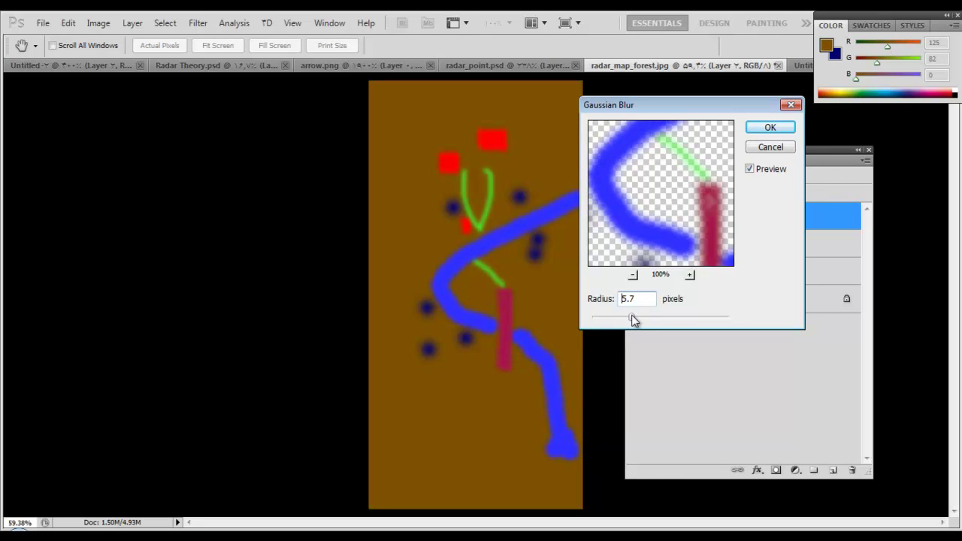
click(754, 129)
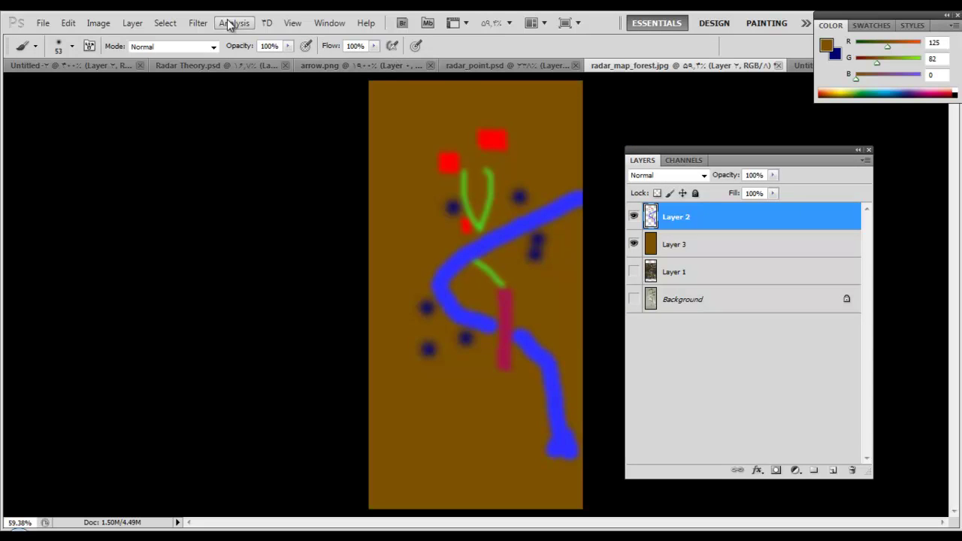
Preview the Colored Pencil filter on Layer 2, then cancel it.
click(203, 27)
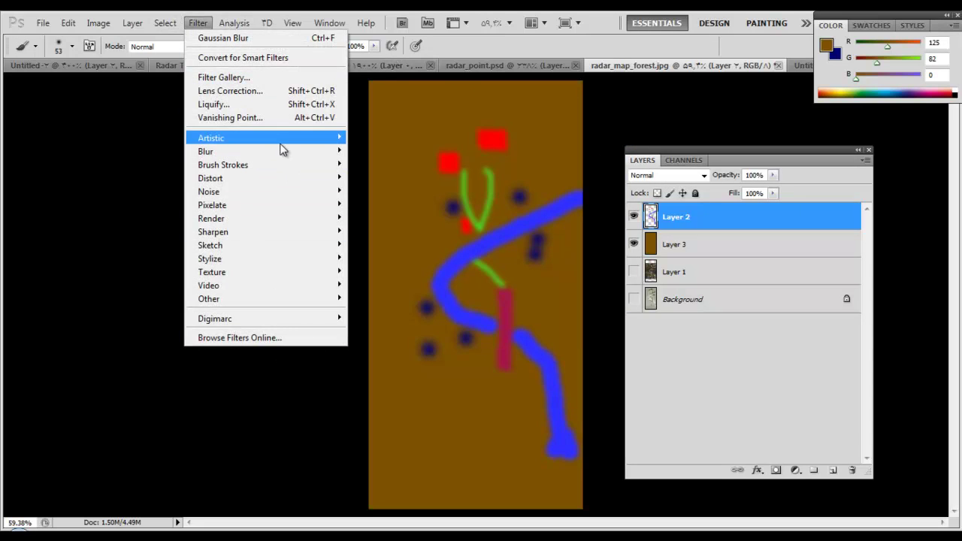
mouse_move(283, 143)
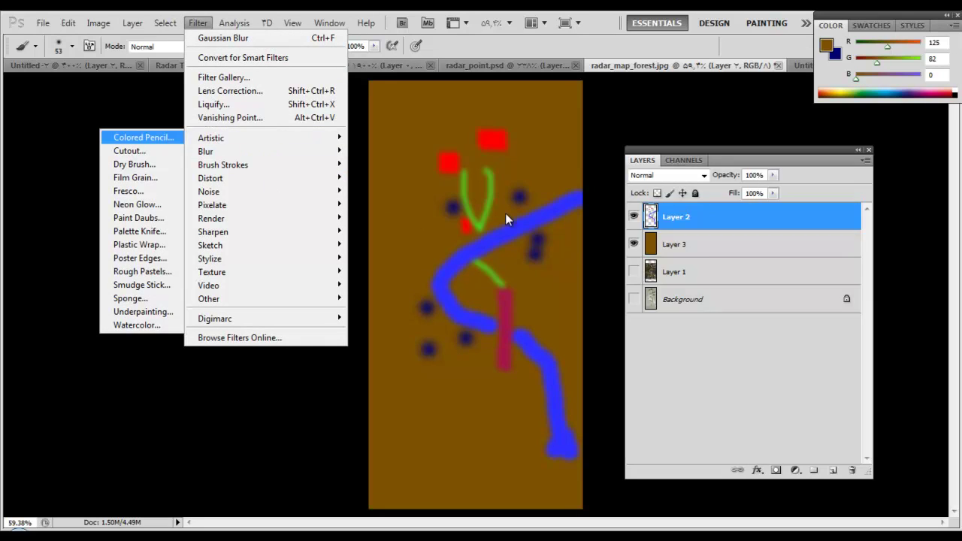
click(170, 144)
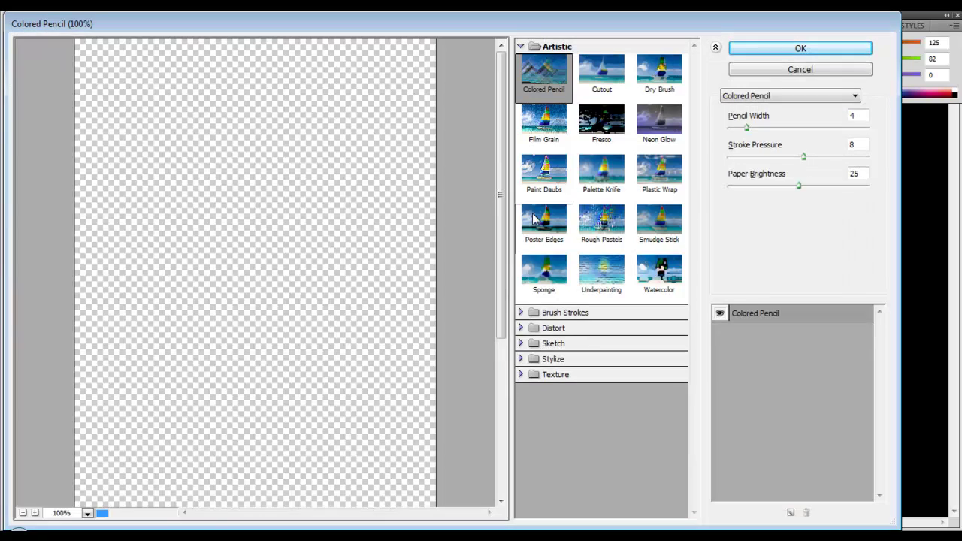
click(744, 70)
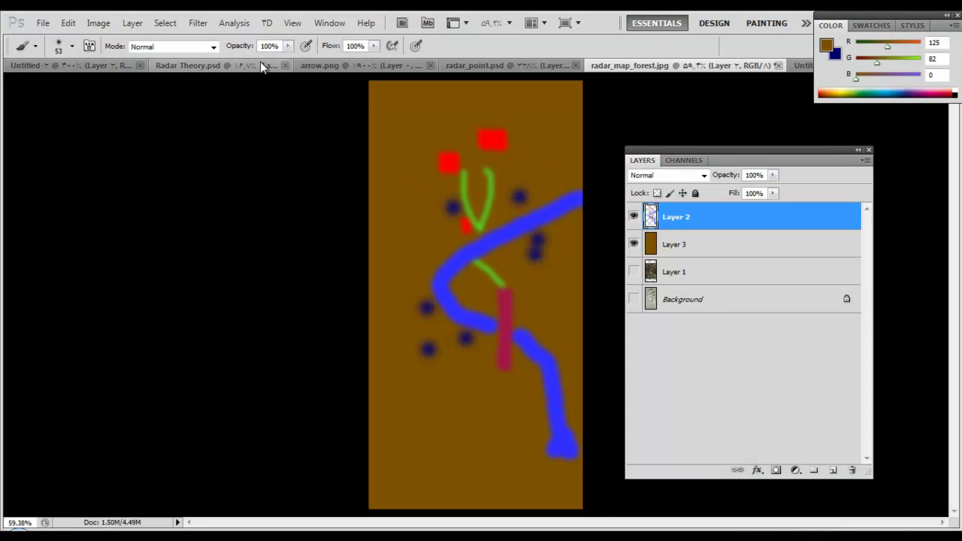
Apply Watercolor to Layer 2 with brush detail 9, shadow intensity 1, texture 1.
click(199, 23)
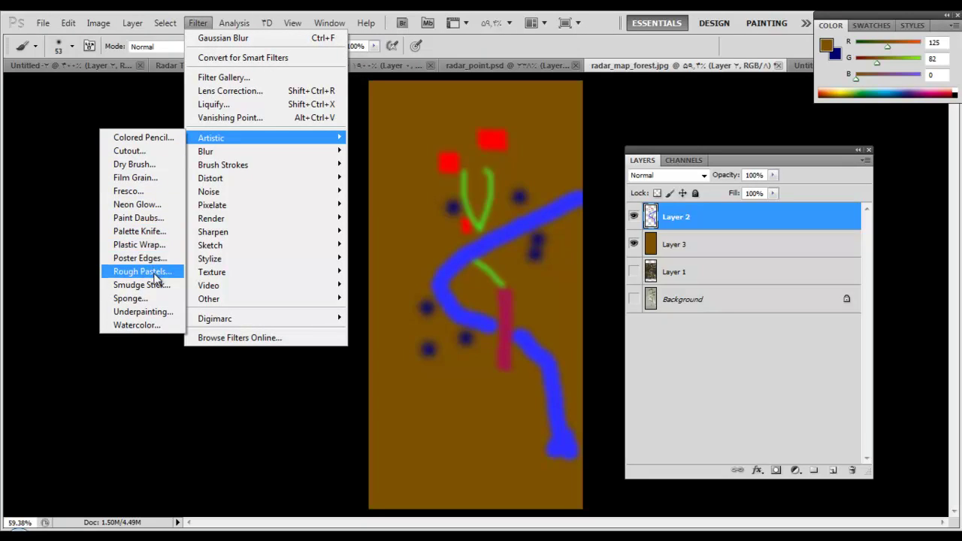
click(154, 326)
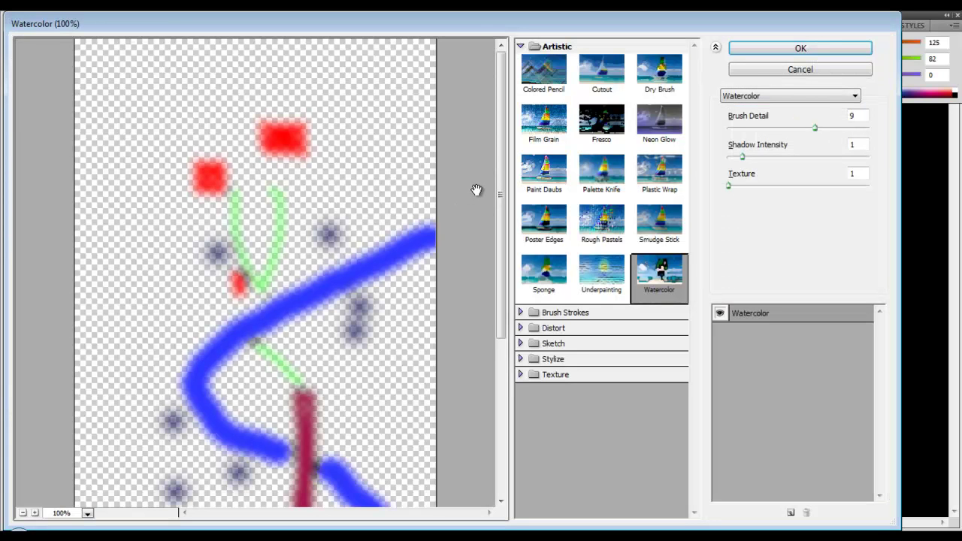
click(767, 50)
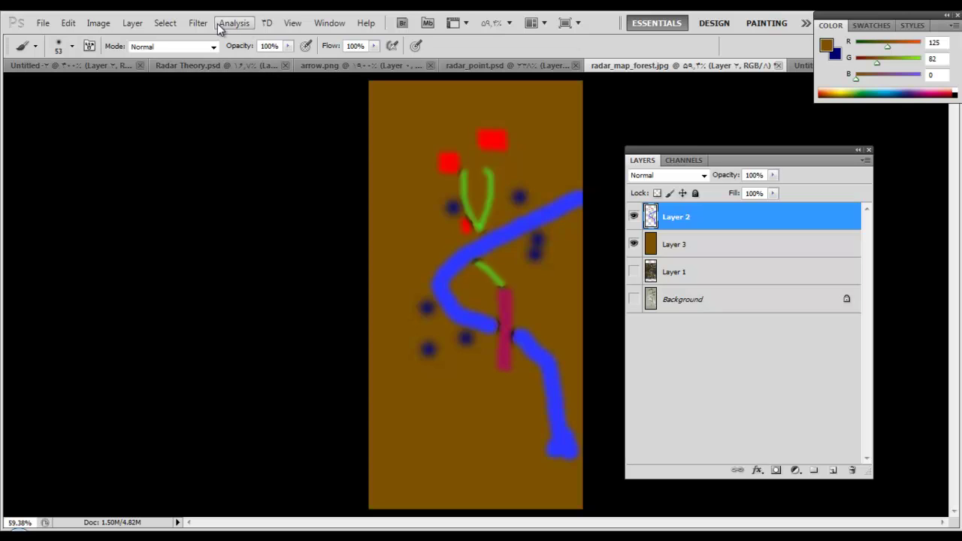
Apply the Add Noise filter to the painted Layer 2.
click(222, 24)
mouse_move(197, 23)
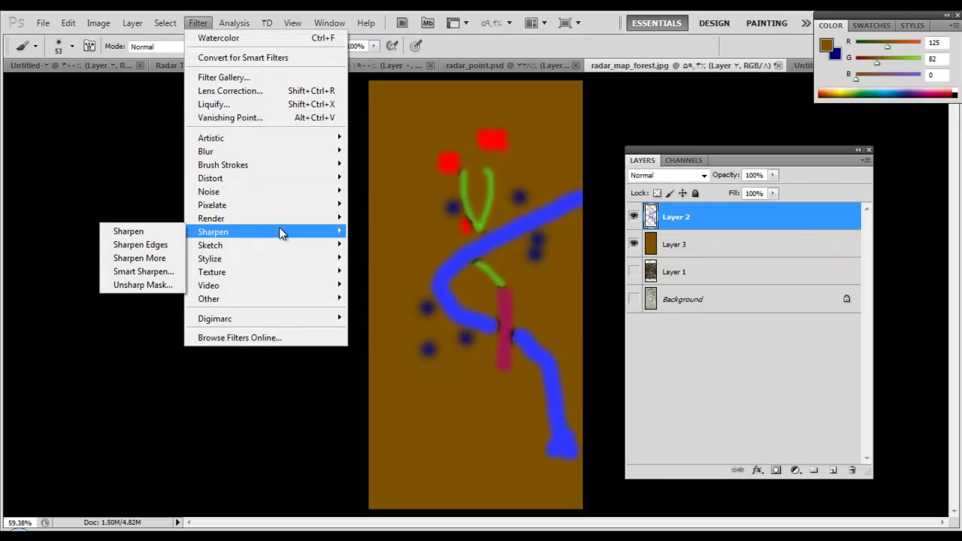
mouse_move(289, 193)
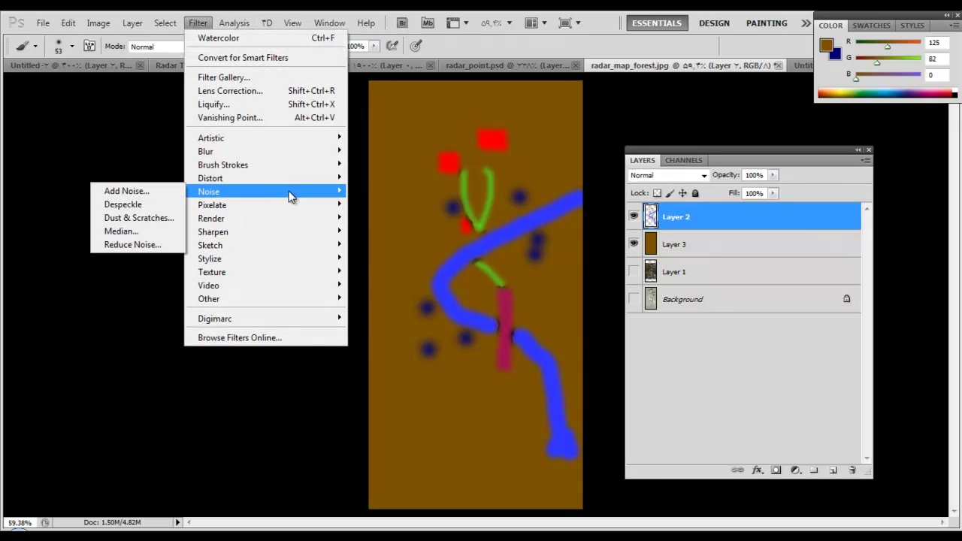
click(133, 189)
click(559, 113)
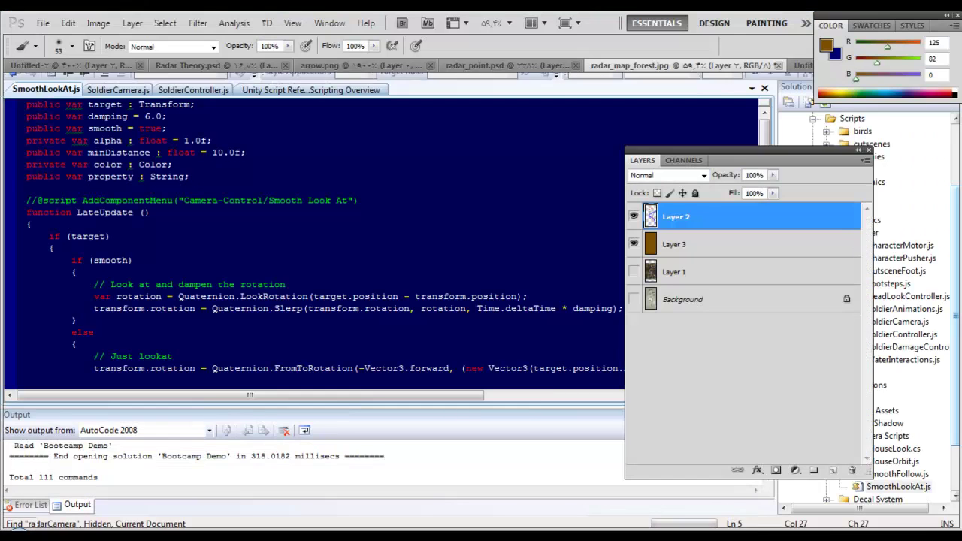
Switch to the Unity editor and zoom the Scene view on the radar_map plane.
key(alt+Tab)
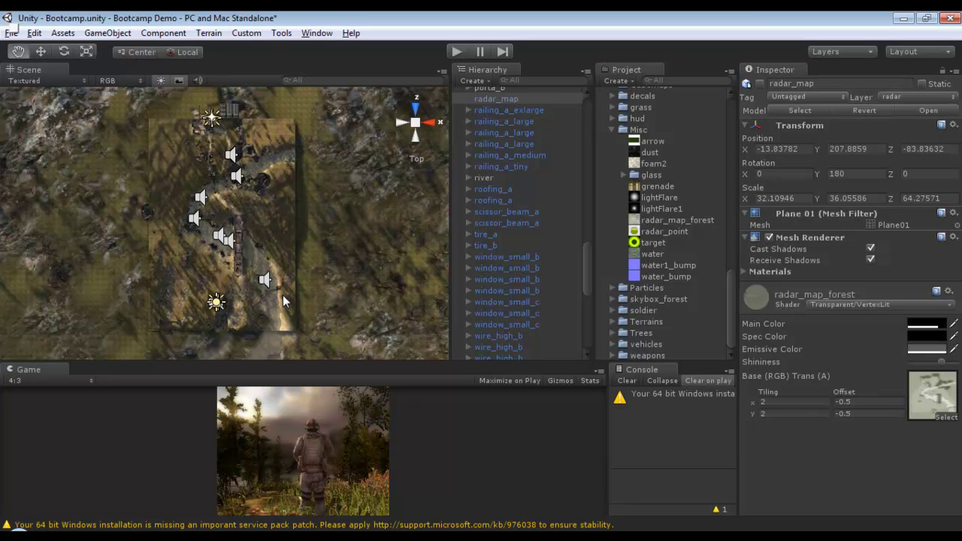
scroll(310, 234, down, 8)
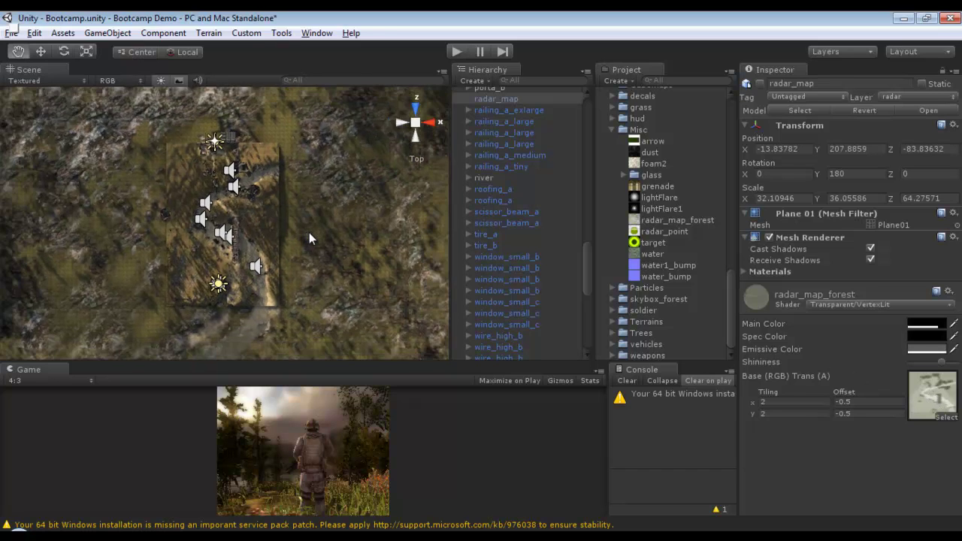
scroll(310, 232, up, 1)
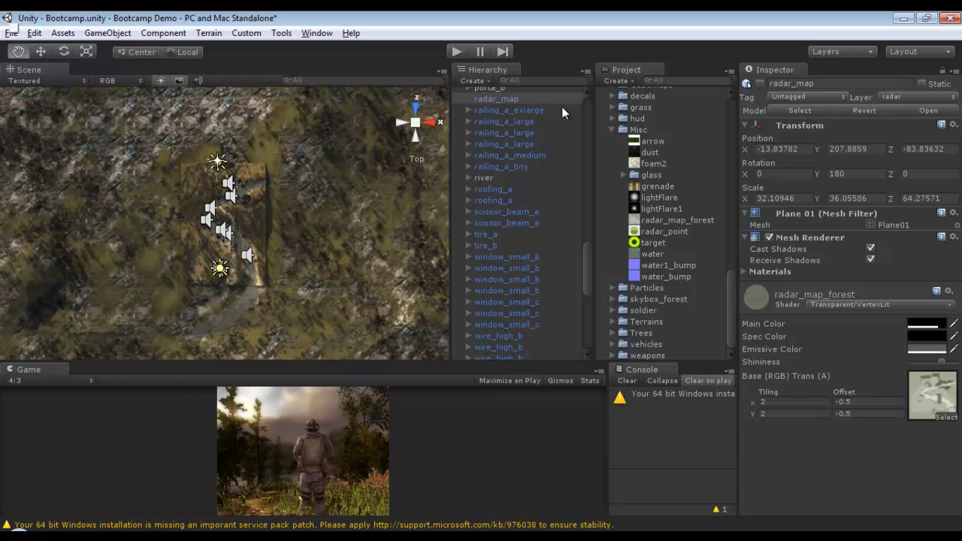
scroll(247, 199, down, 2)
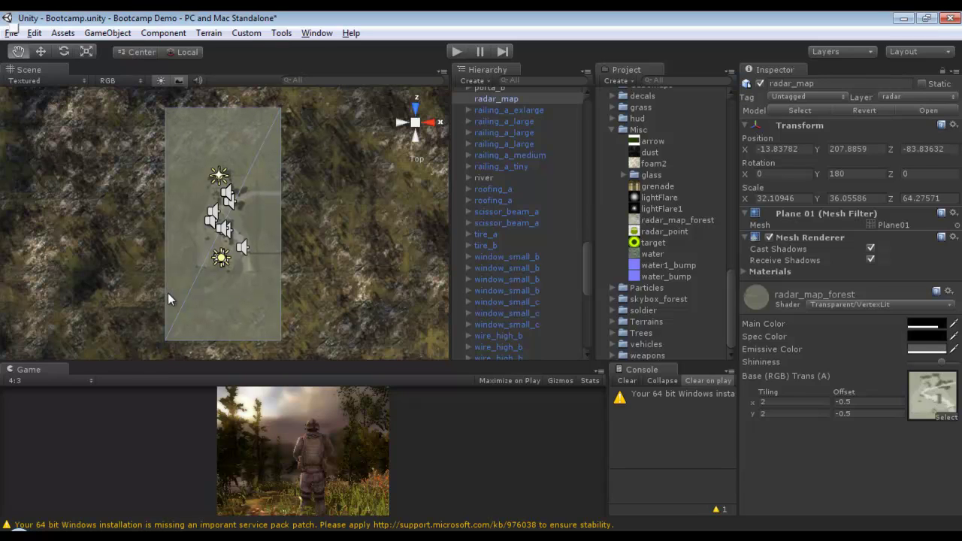
scroll(258, 298, up, 2)
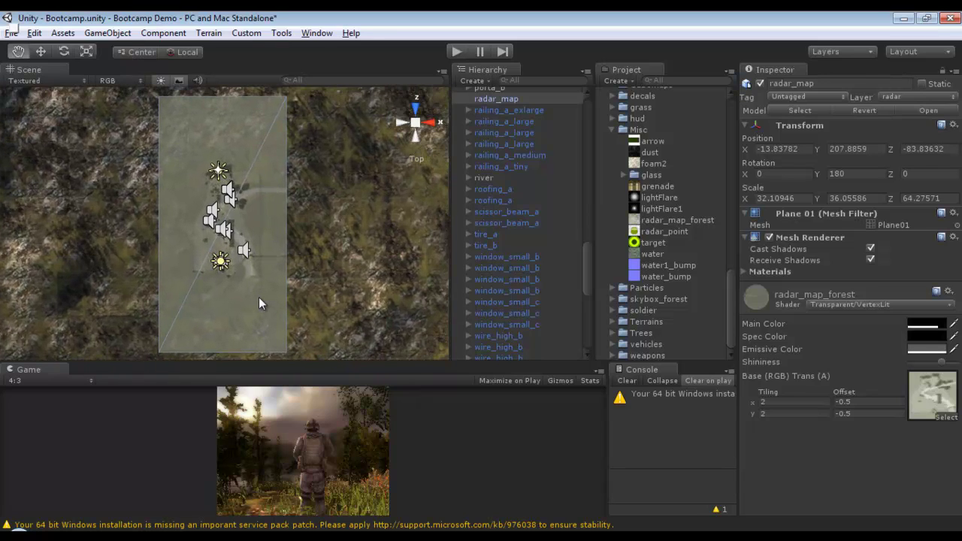
Try scaling the radar_map plane along X and Z, then undo both changes.
key(r)
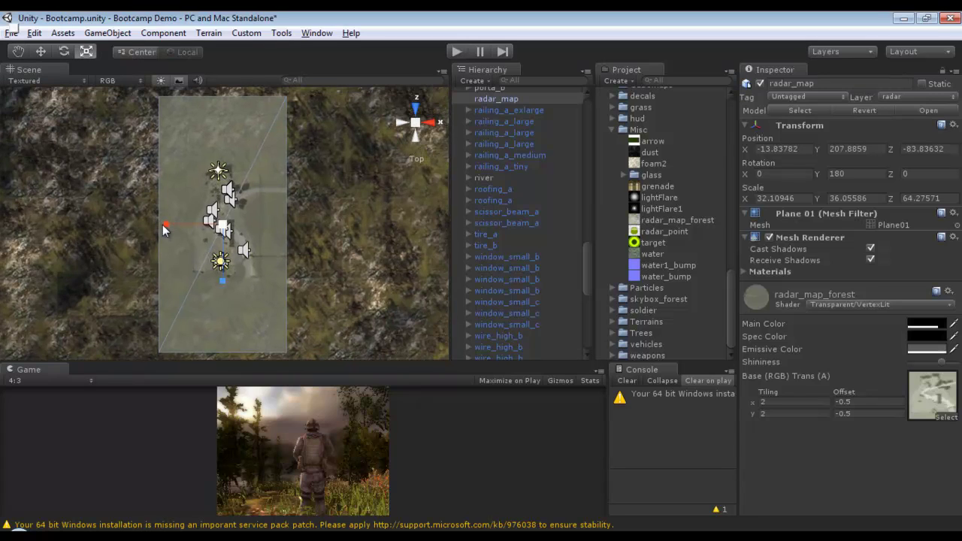
drag(166, 225, 199, 225)
drag(222, 280, 222, 251)
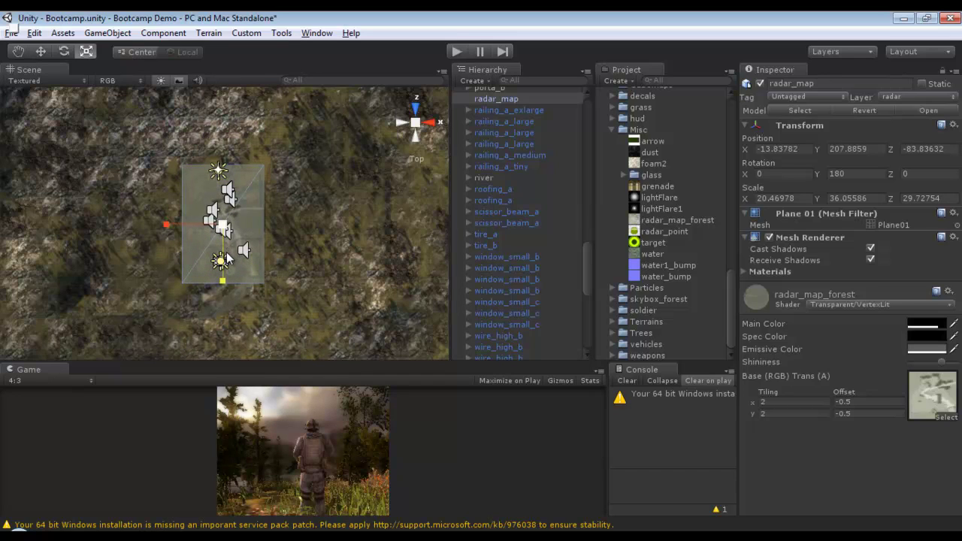
key(ctrl+z)
key(ctrl+z)
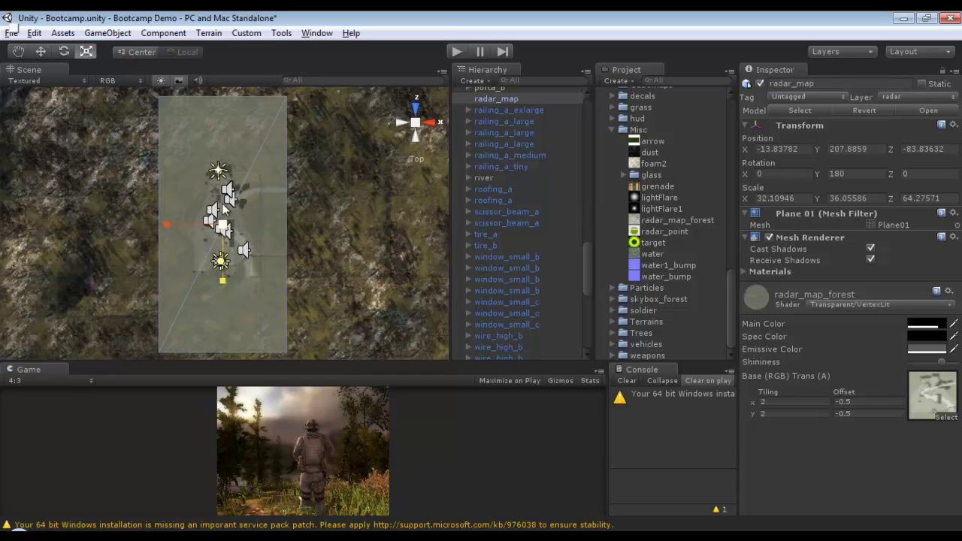
Set radar_map_forest tiling to 1×1 with 0 offsets, and shorten the plane to Z scale 32.94074.
scroll(237, 248, up, 10)
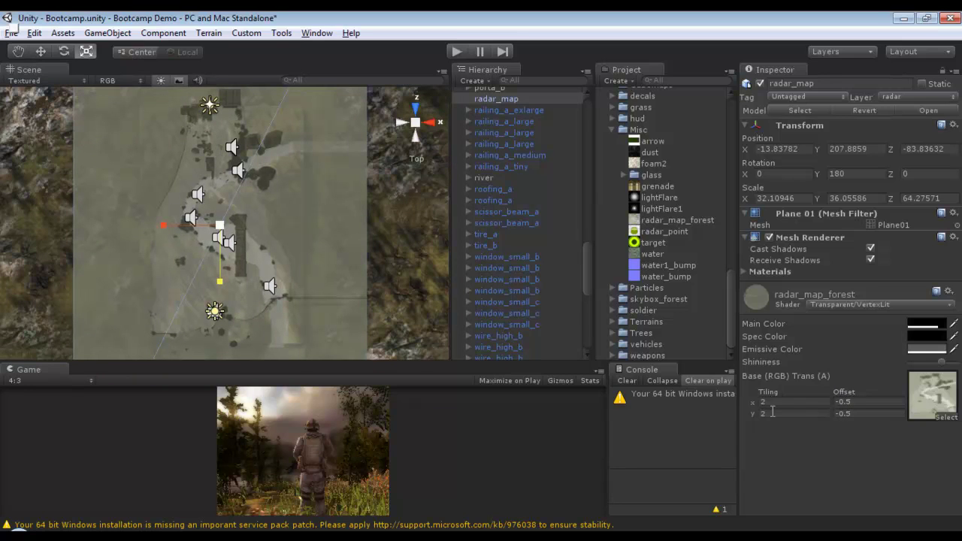
scroll(367, 271, up, 1)
scroll(353, 241, down, 2)
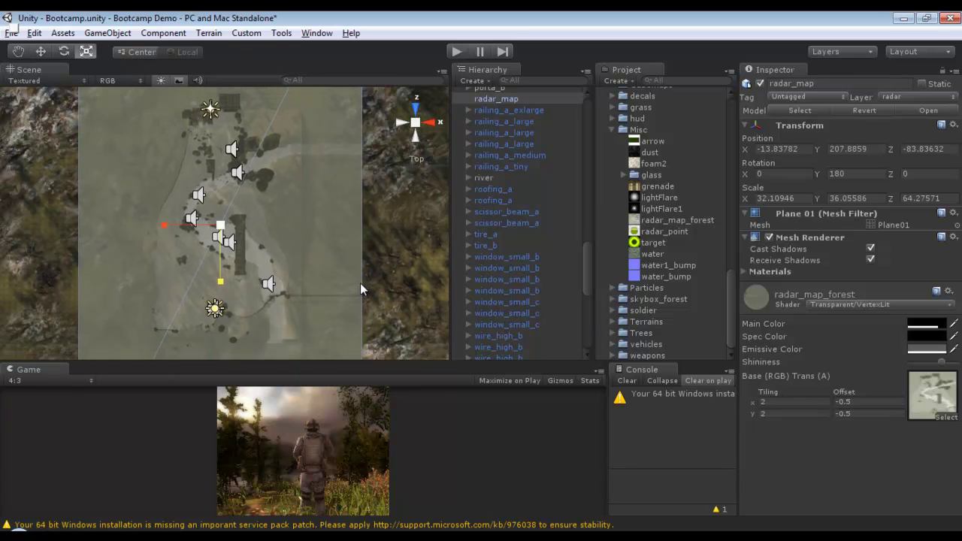
scroll(360, 282, down, 3)
scroll(365, 284, down, 4)
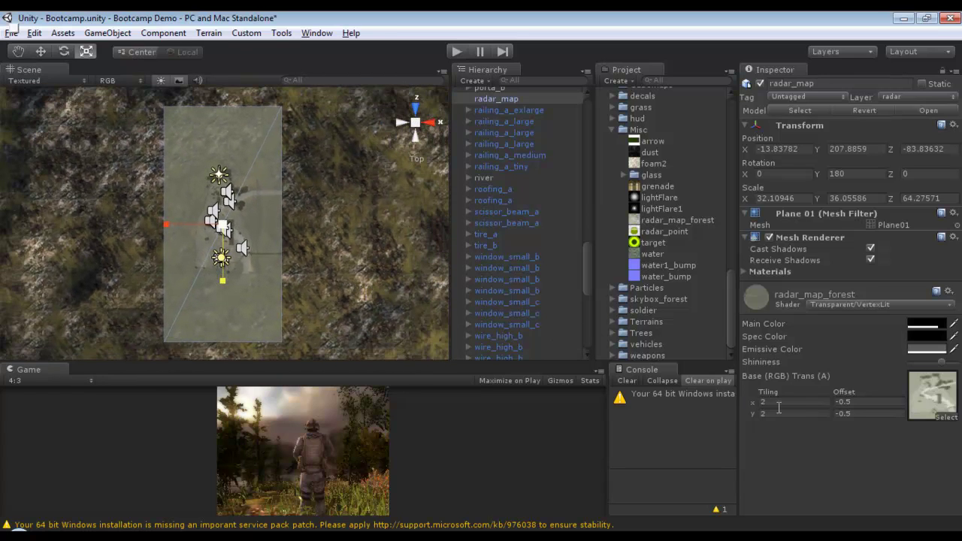
text(1)
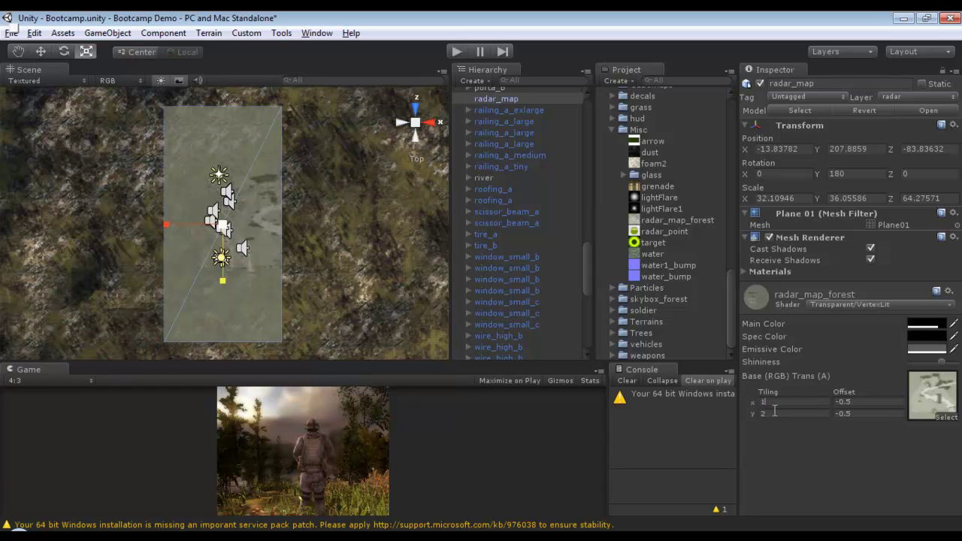
text(1)
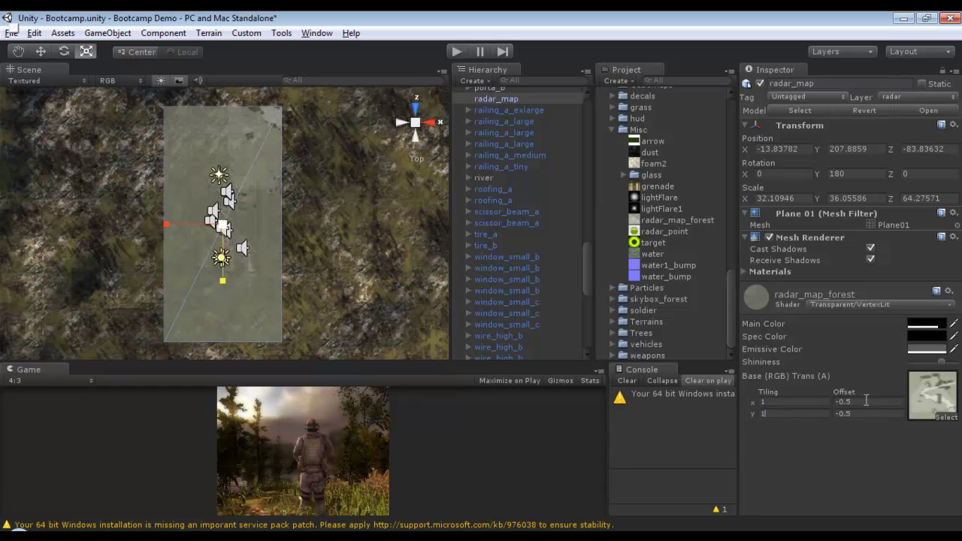
click(864, 401)
text(0)
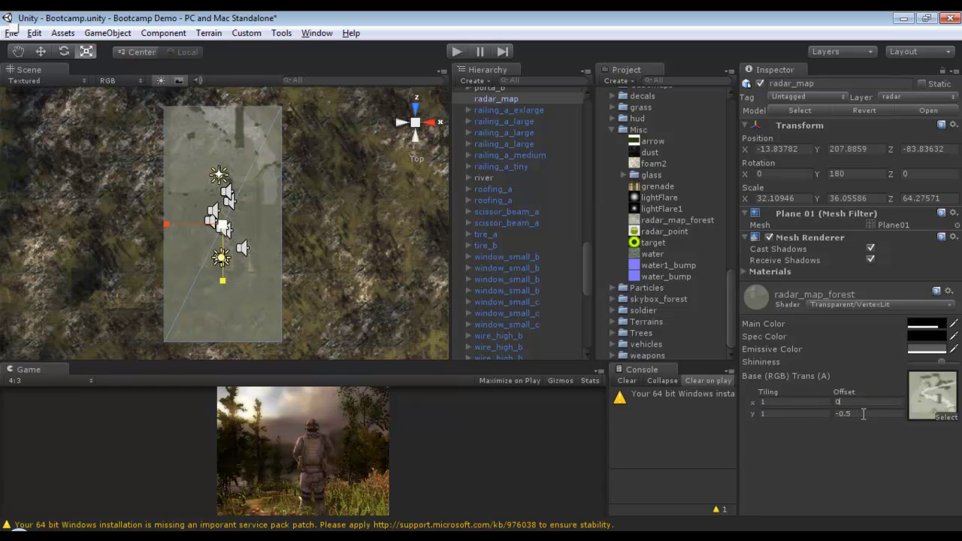
click(863, 413)
text(0)
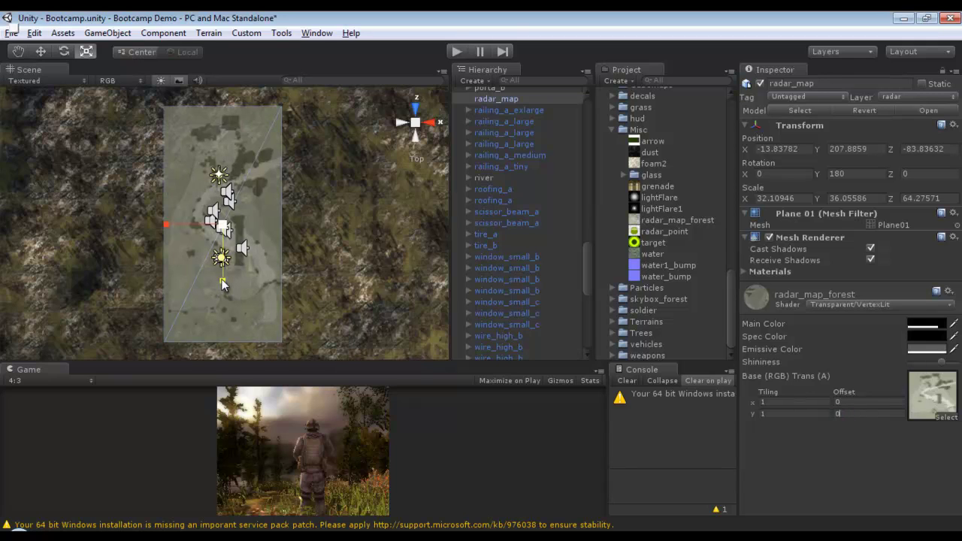
drag(223, 283, 236, 256)
Adjust the radar_map plane's X scale, narrowing it then widening it slightly.
scroll(236, 255, up, 5)
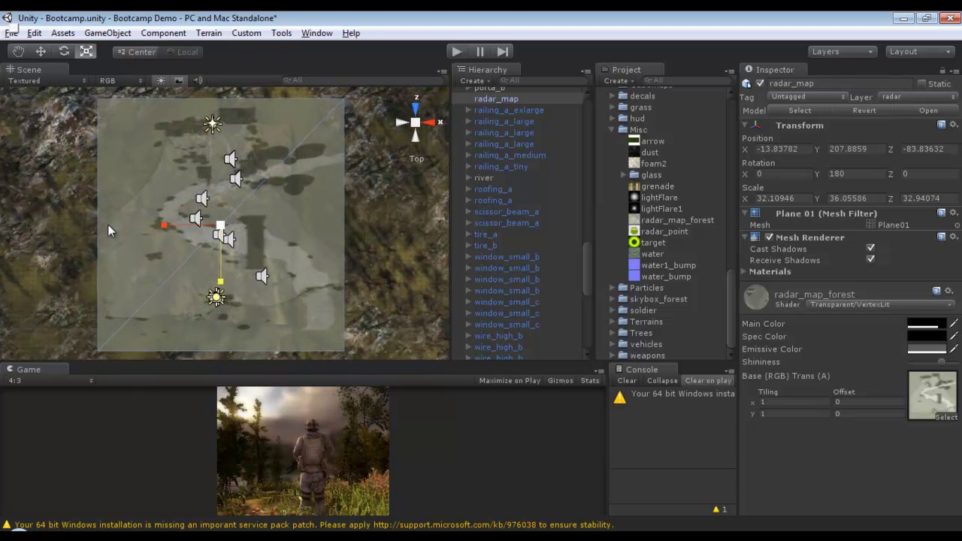
drag(164, 225, 260, 234)
scroll(260, 235, up, 4)
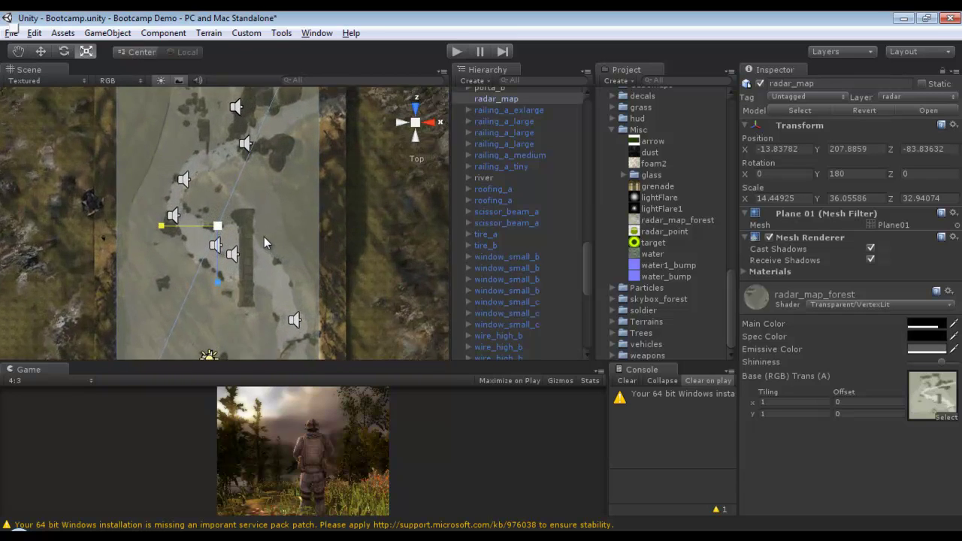
scroll(265, 236, up, 3)
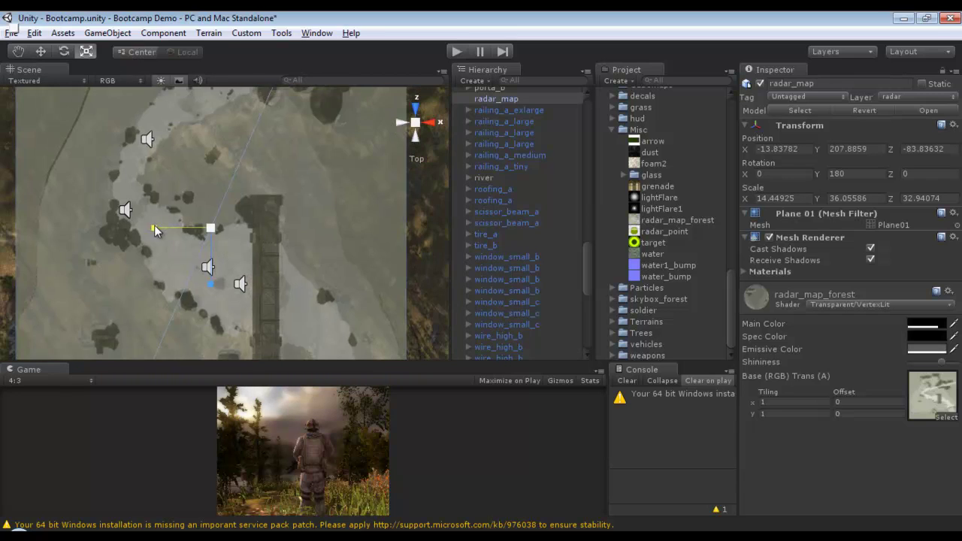
drag(154, 229, 151, 225)
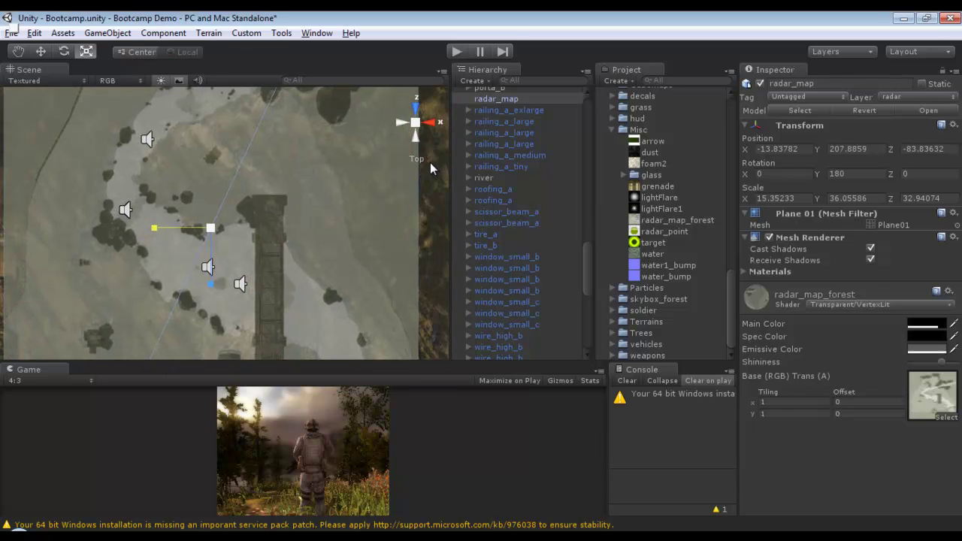
Pan to the map's upper part and shorten the plane to Z scale 32.11723.
click(18, 51)
drag(130, 141, 147, 441)
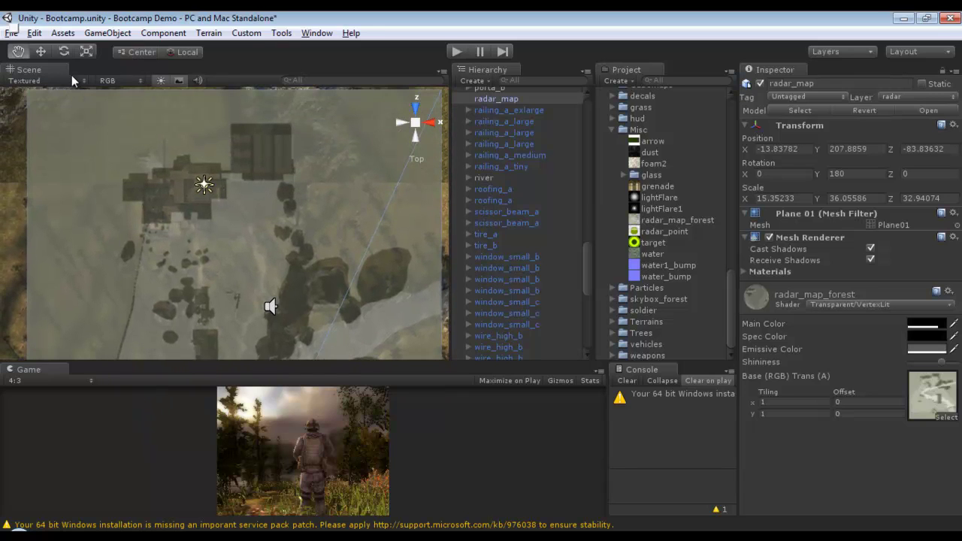
click(86, 52)
scroll(248, 199, down, 5)
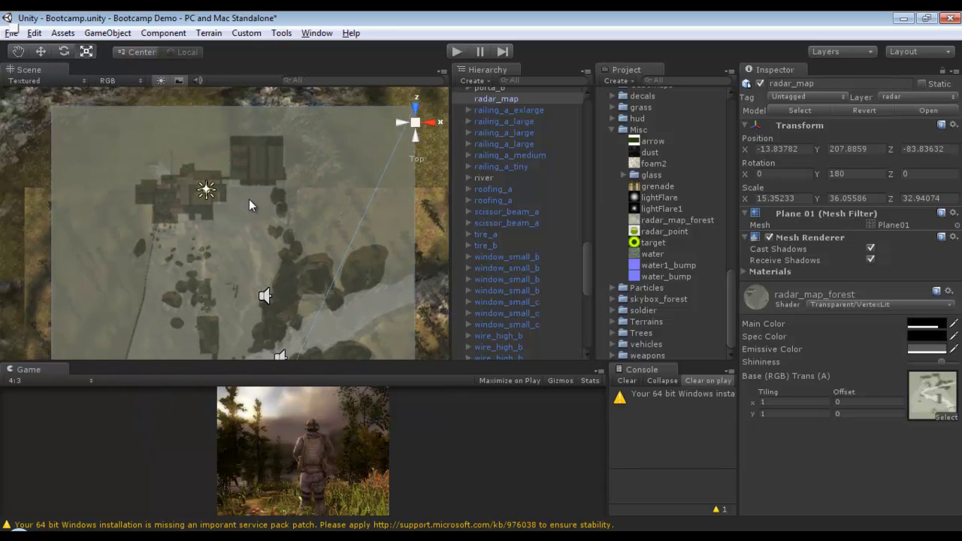
scroll(256, 270, down, 4)
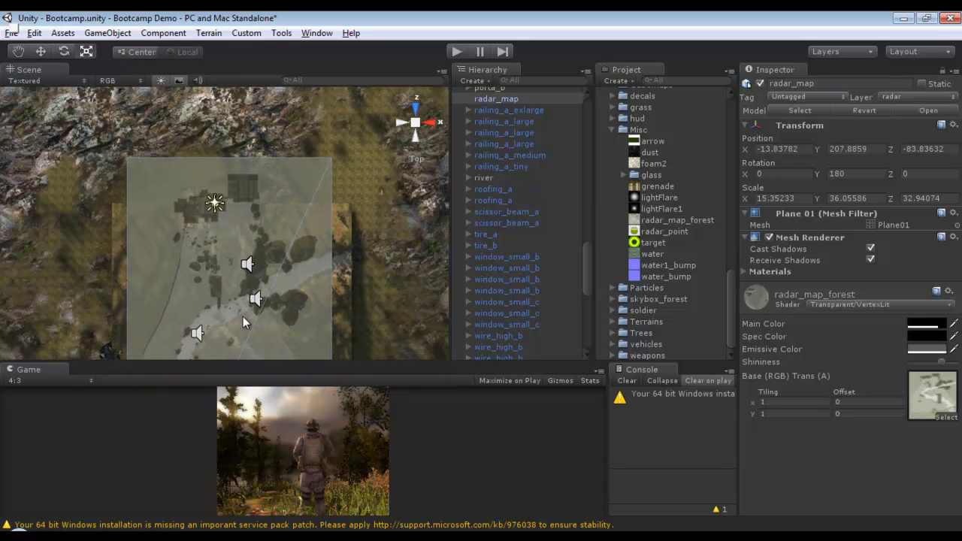
scroll(231, 321, down, 5)
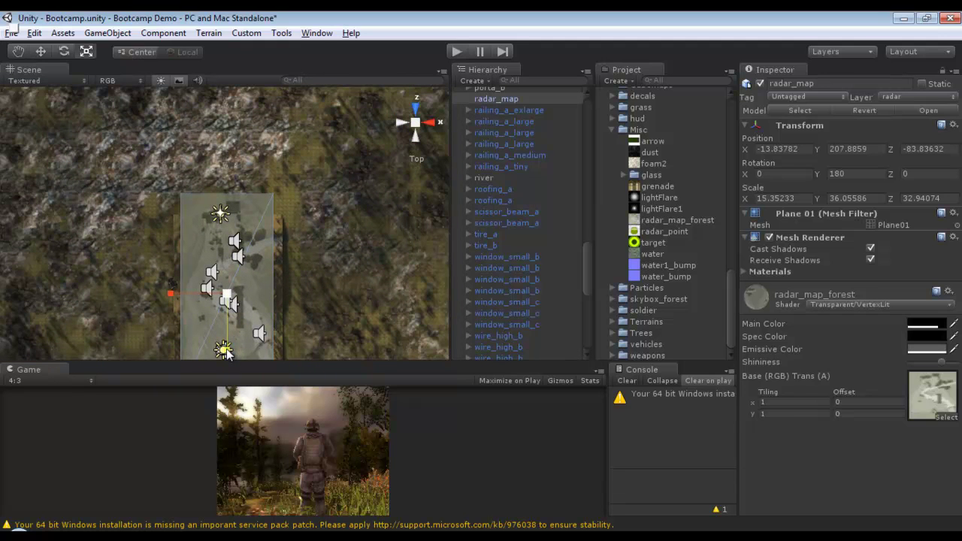
drag(225, 354, 230, 351)
scroll(301, 231, up, 10)
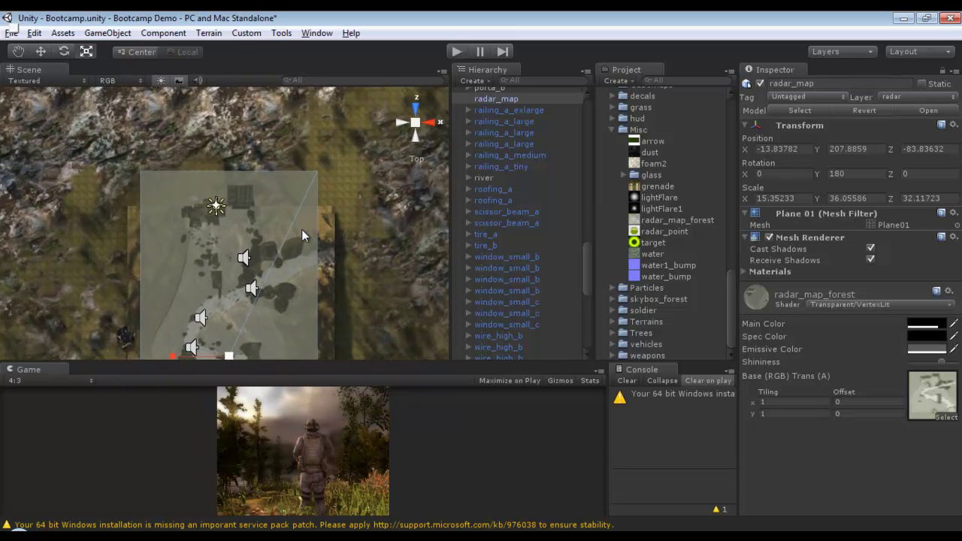
scroll(303, 227, up, 2)
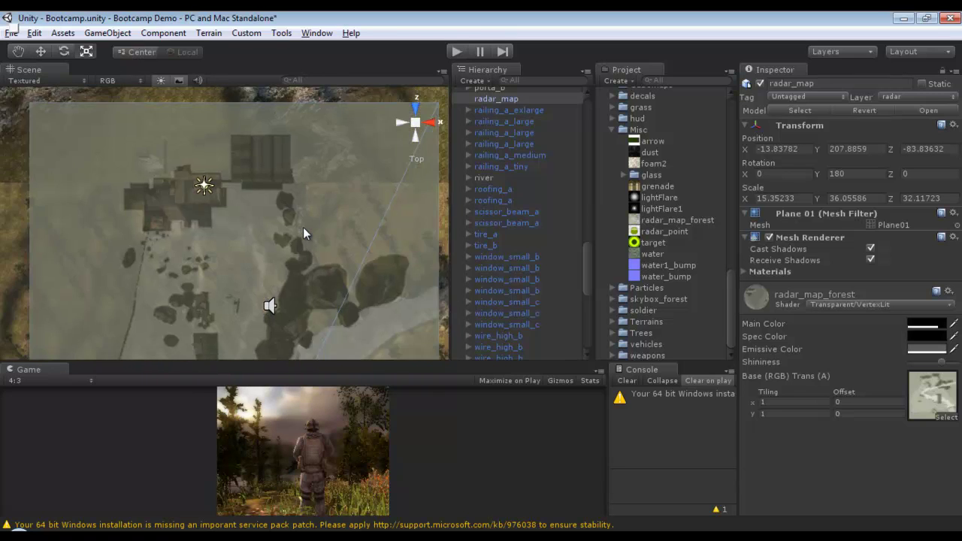
scroll(303, 227, down, 4)
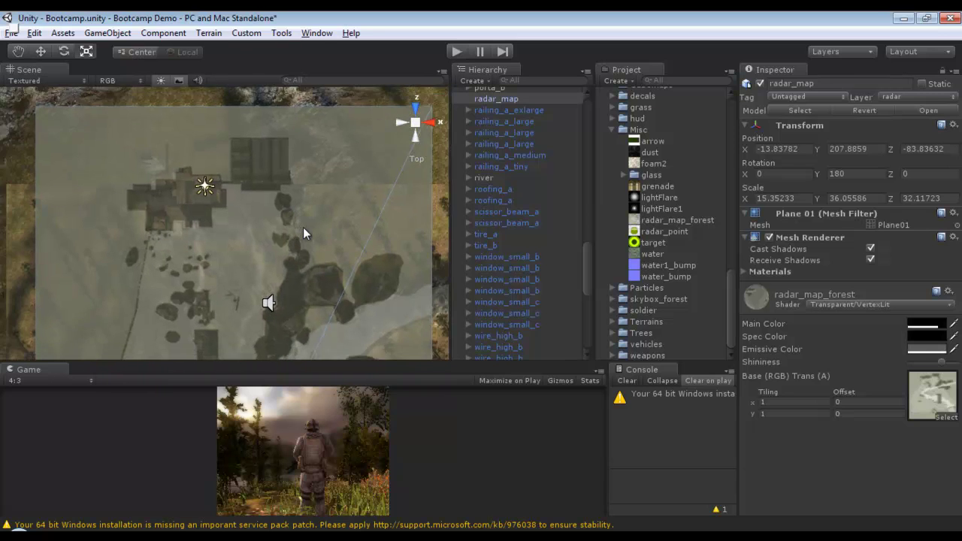
scroll(305, 223, down, 4)
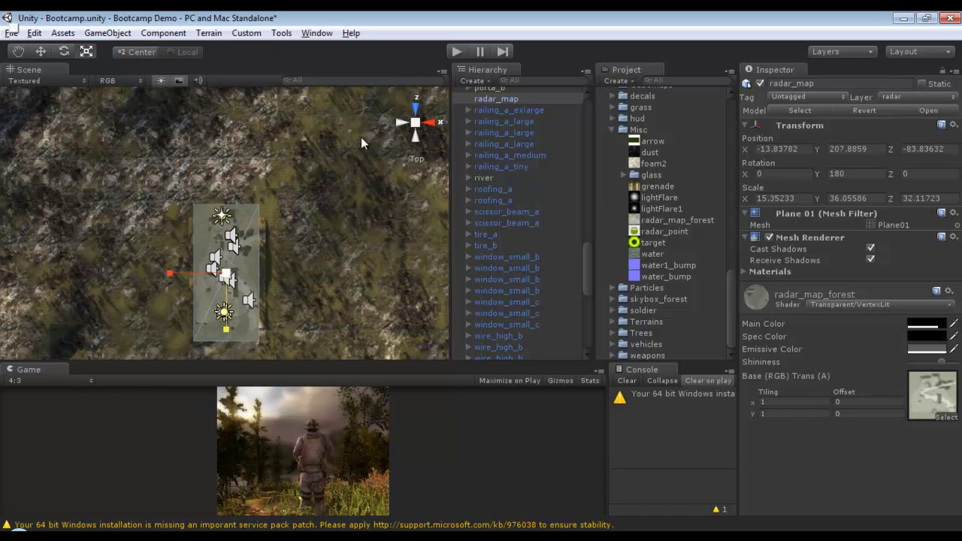
In perspective view, frame the radar_map plane and move it far below the terrain.
click(414, 124)
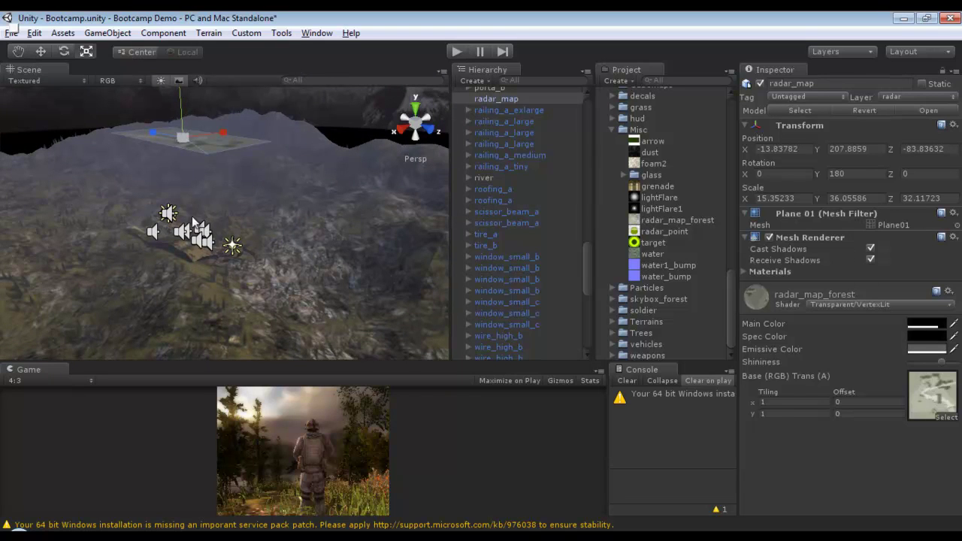
key(f)
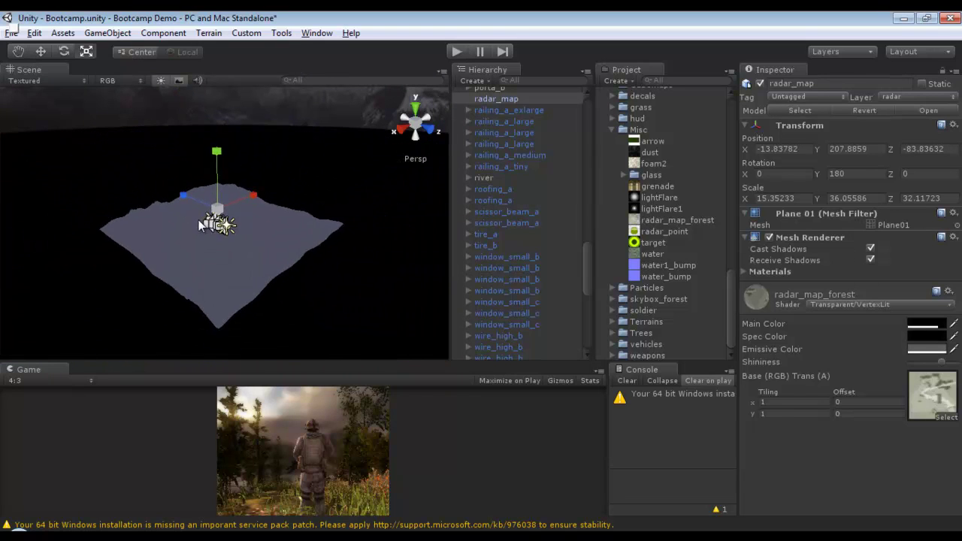
key(w)
drag(220, 157, 234, 259)
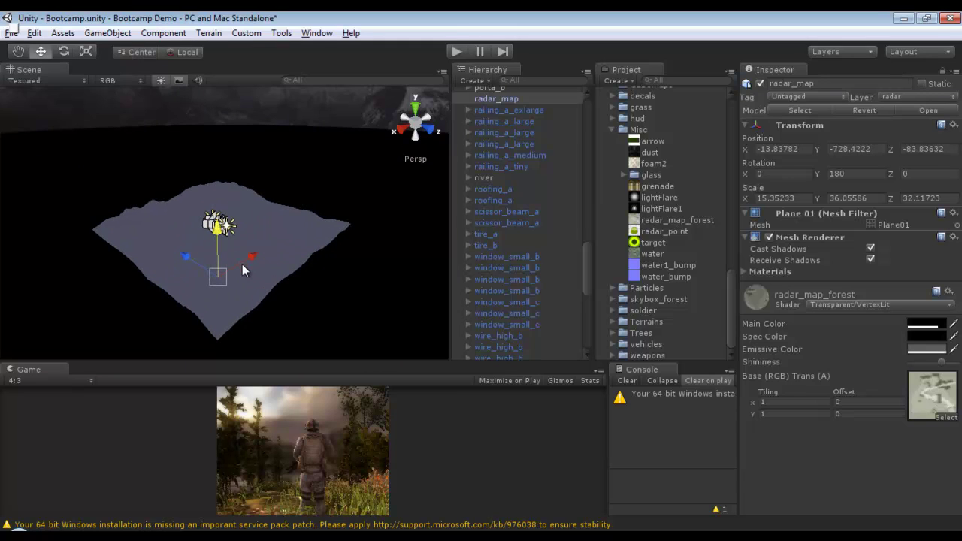
key(f)
From a level view, raise the radar_map plane slightly to Y position -541.5183.
alt+drag(277, 271, 184, 270)
mouse_move(224, 173)
mouse_down()
mouse_move(216, 218)
mouse_move(230, 149)
mouse_move(231, 170)
mouse_up()
scroll(227, 206, up, 3)
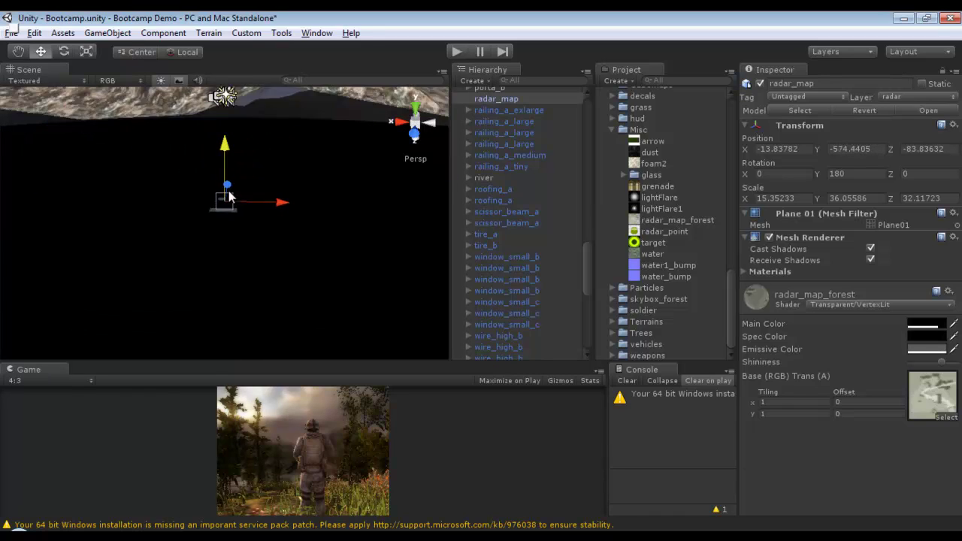
scroll(228, 207, up, 2)
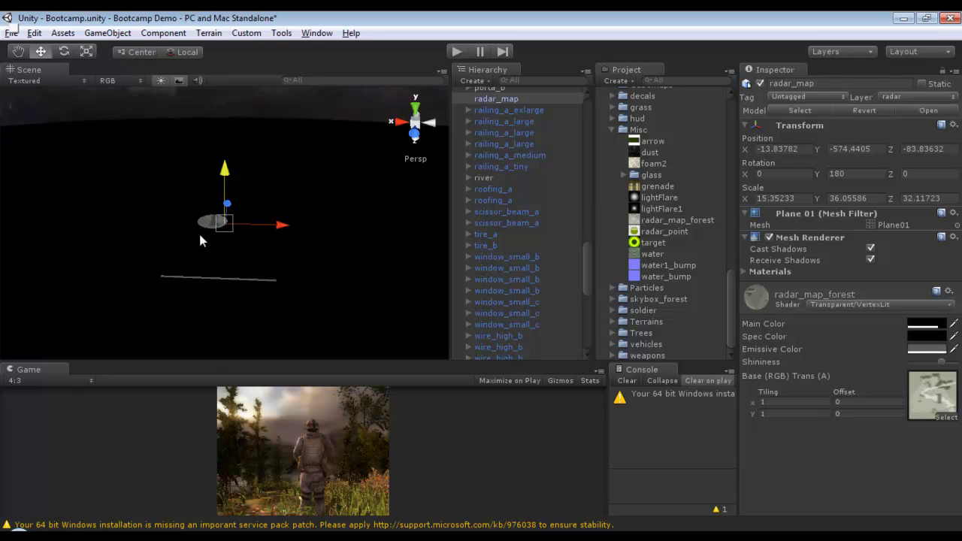
alt+drag(224, 173, 231, 154)
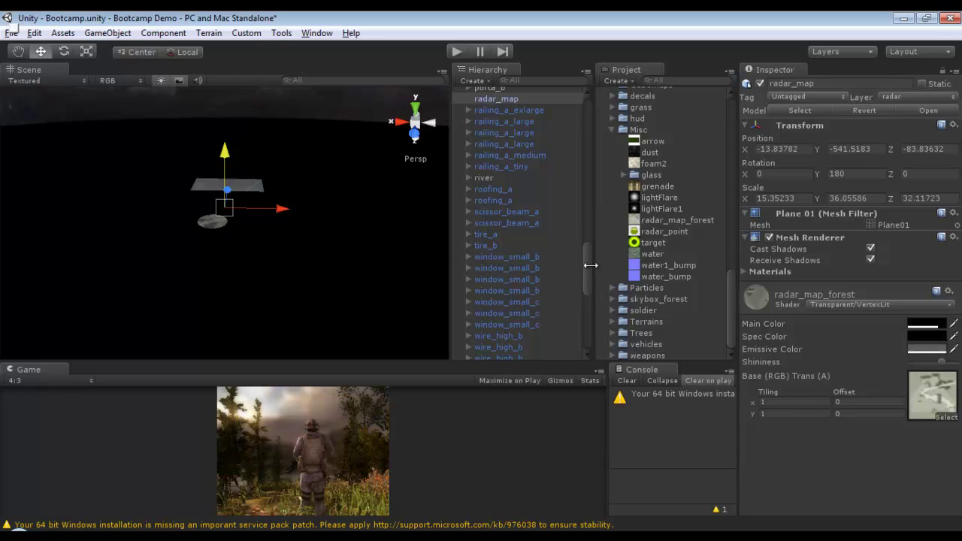
drag(586, 264, 586, 93)
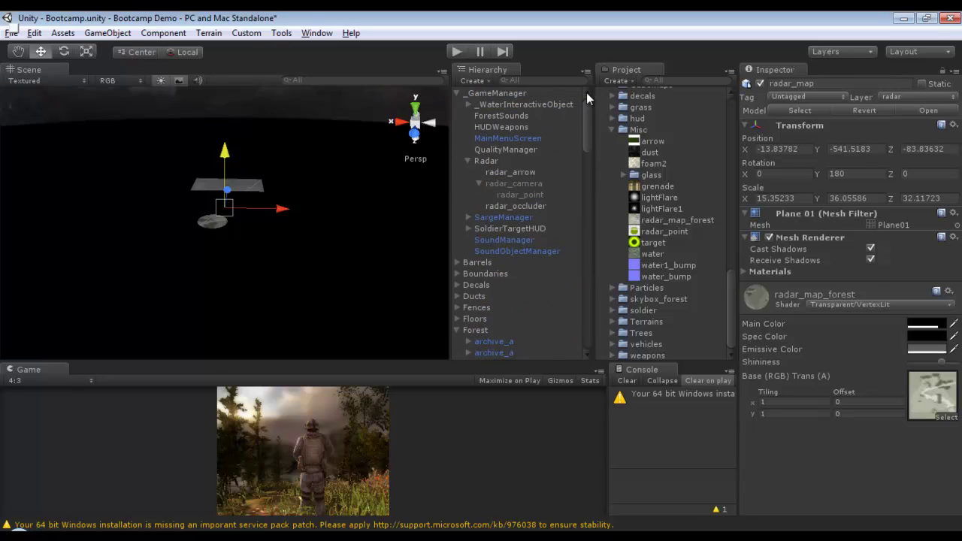
Select radar_occluder, frame it, and lift it above the terrain to Y 453.9116.
click(528, 205)
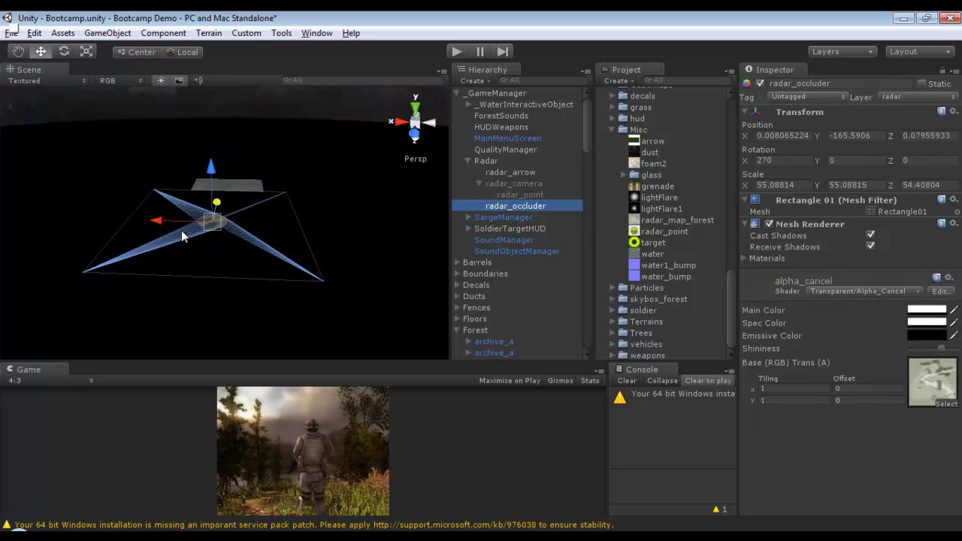
scroll(208, 232, up, 5)
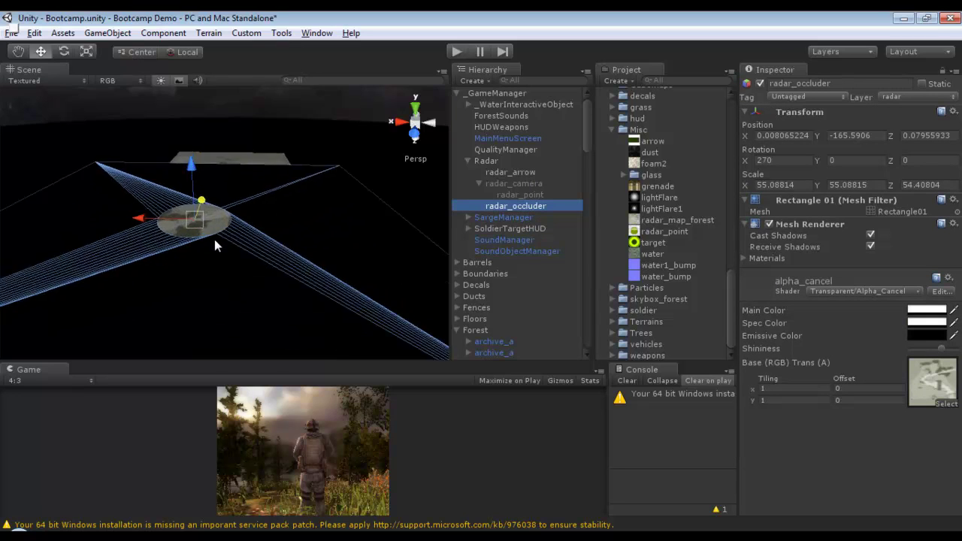
scroll(214, 238, up, 5)
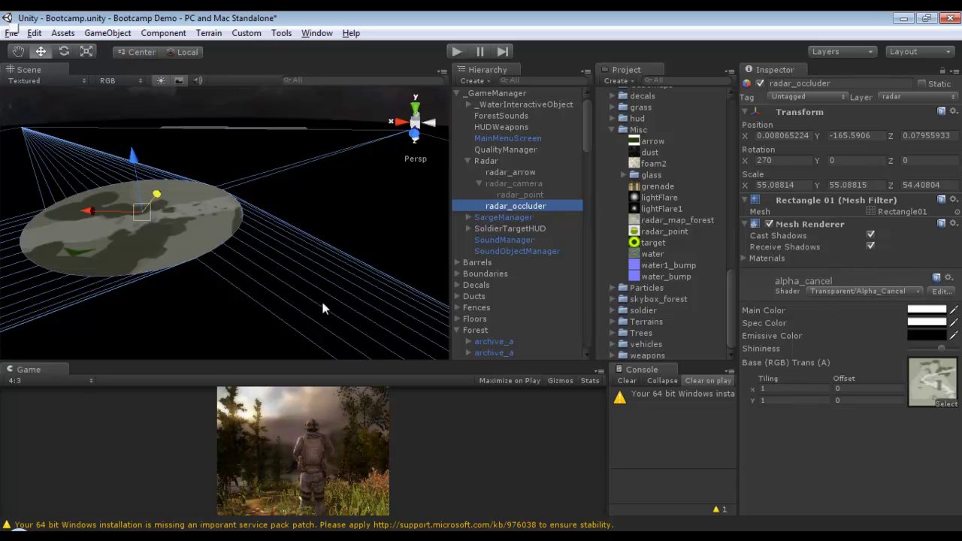
drag(92, 208, 90, 213)
key(f)
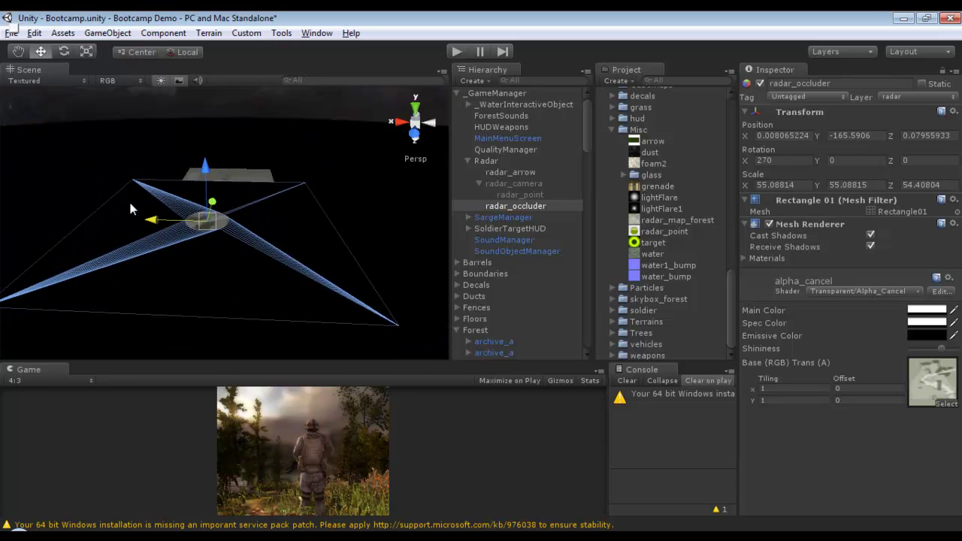
scroll(128, 197, down, 5)
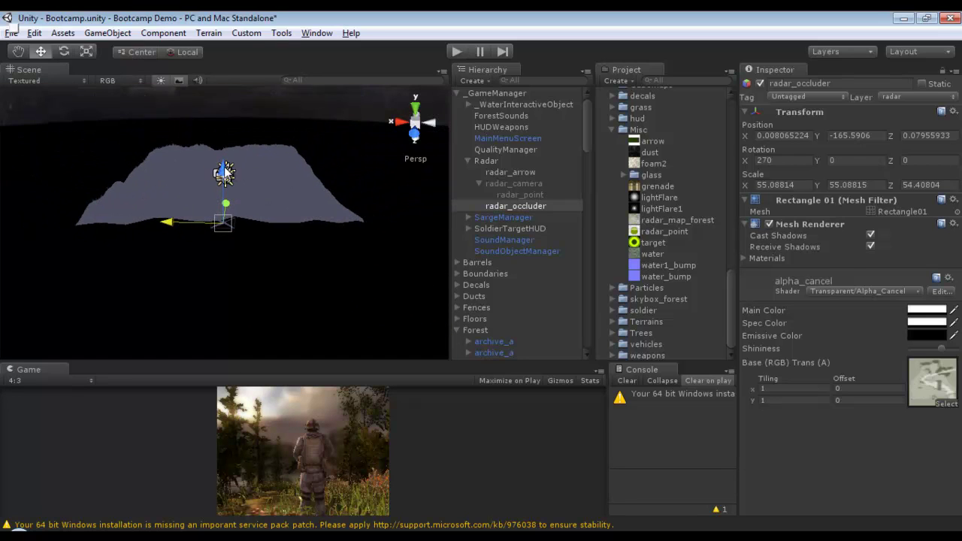
drag(224, 171, 224, 119)
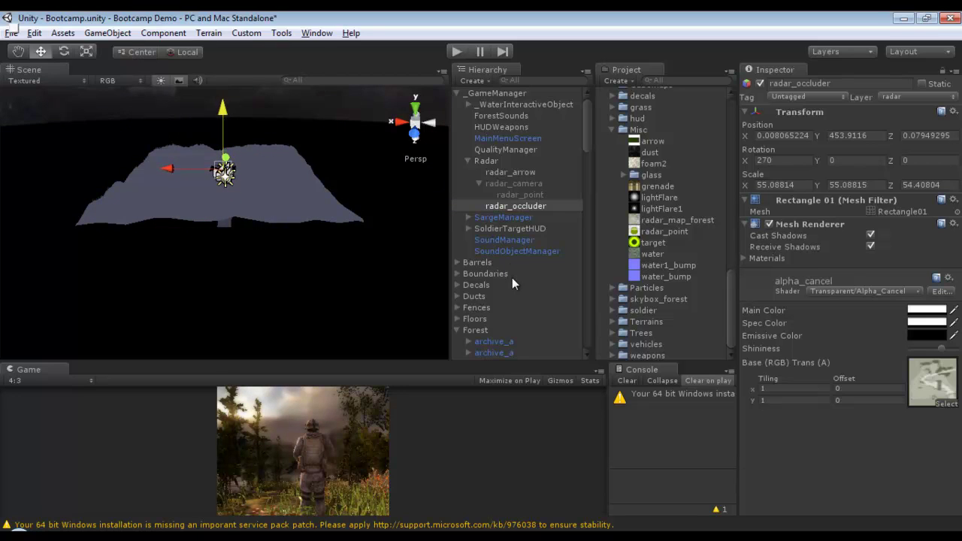
scroll(510, 260, down, 15)
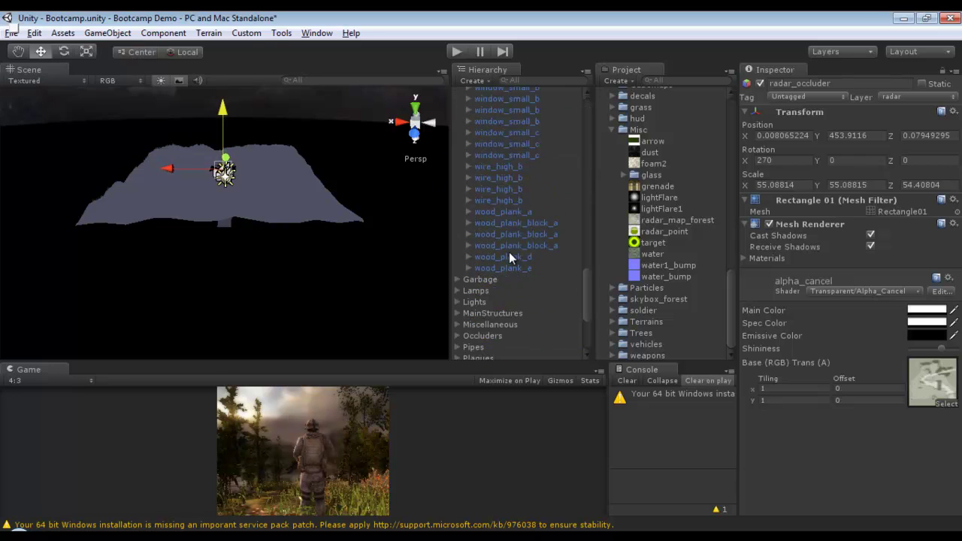
scroll(509, 257, down, 5)
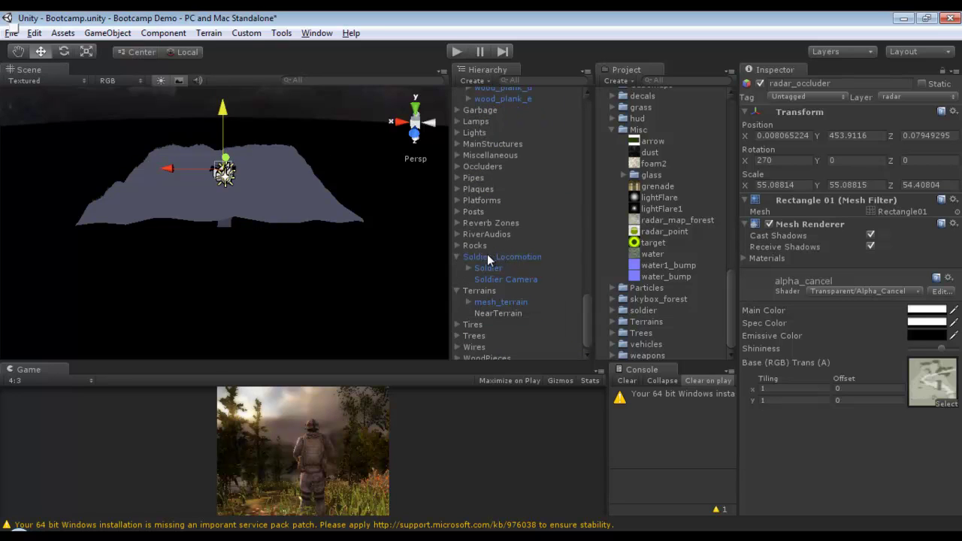
Frame Soldier_Locomotion in the Scene view to see where the soldier stands.
click(487, 258)
key(f)
scroll(293, 235, up, 2)
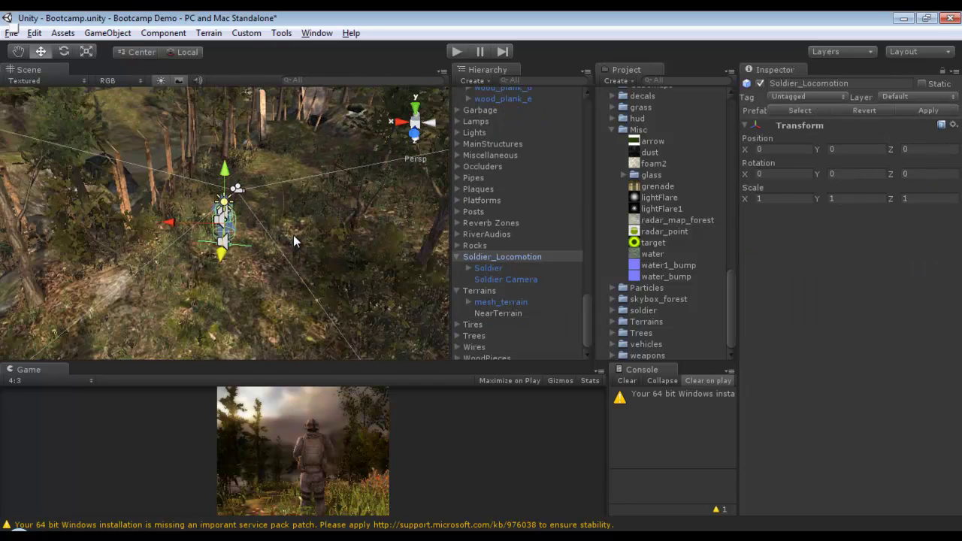
scroll(538, 178, up, 15)
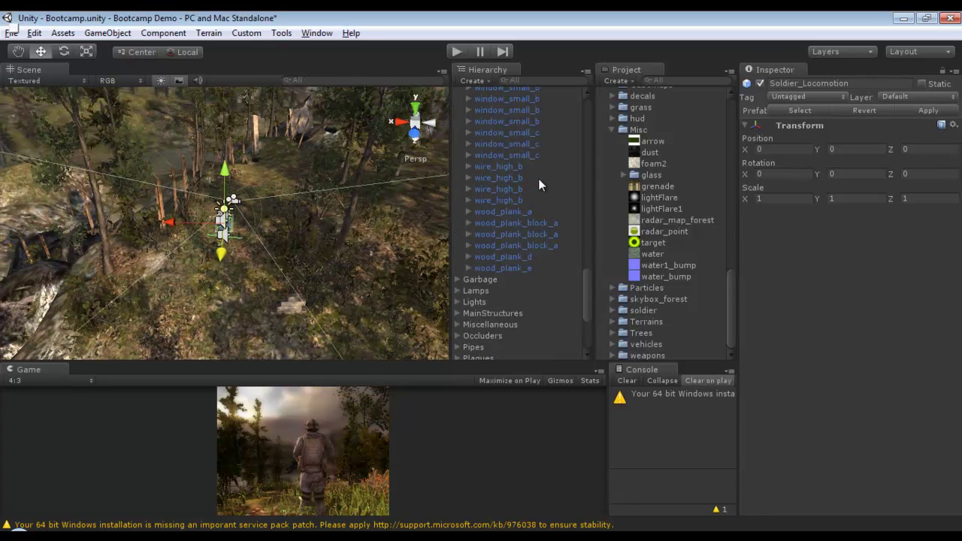
scroll(539, 181, up, 6)
Reselect radar_occluder and lower it slightly to Y 424.1545.
click(516, 206)
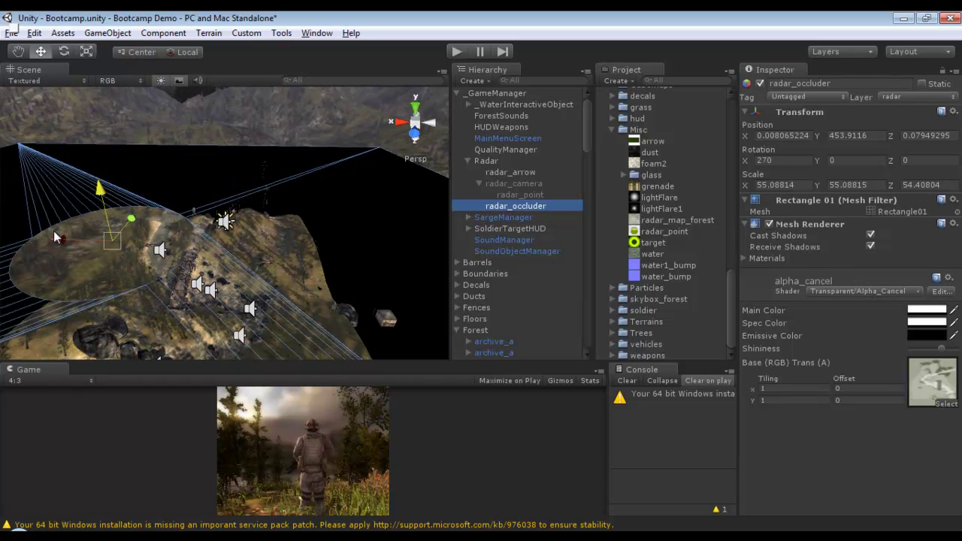
click(102, 193)
drag(101, 194, 204, 275)
scroll(205, 275, up, 3)
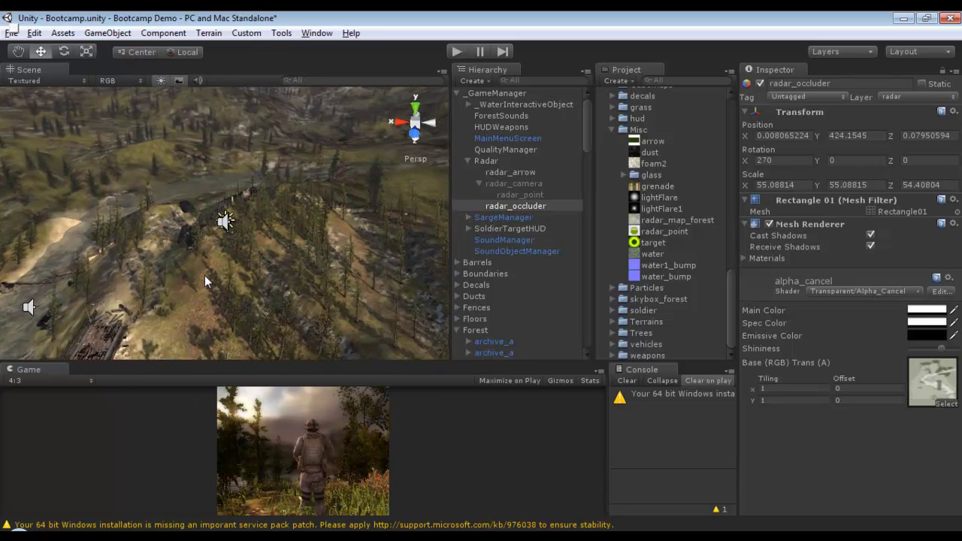
scroll(204, 276, up, 10)
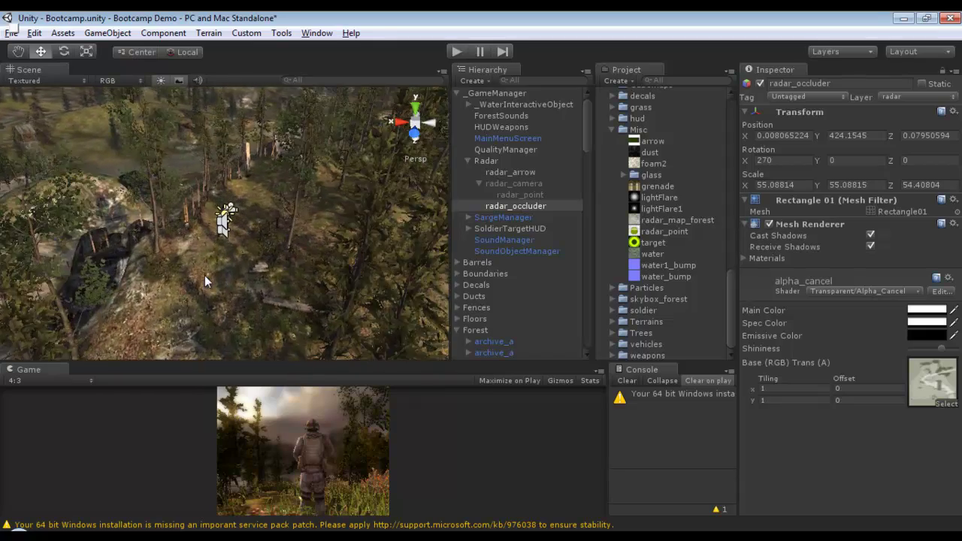
scroll(205, 276, up, 10)
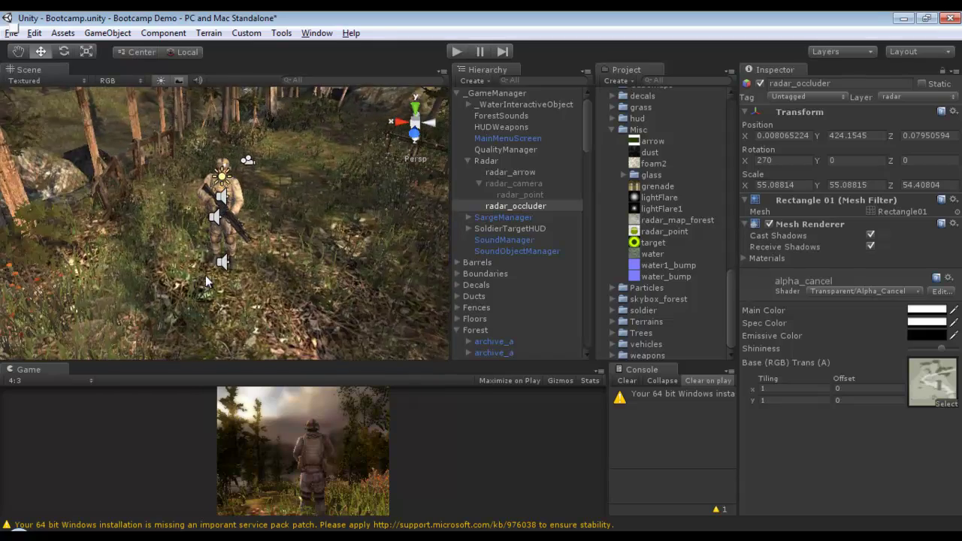
scroll(205, 275, up, 3)
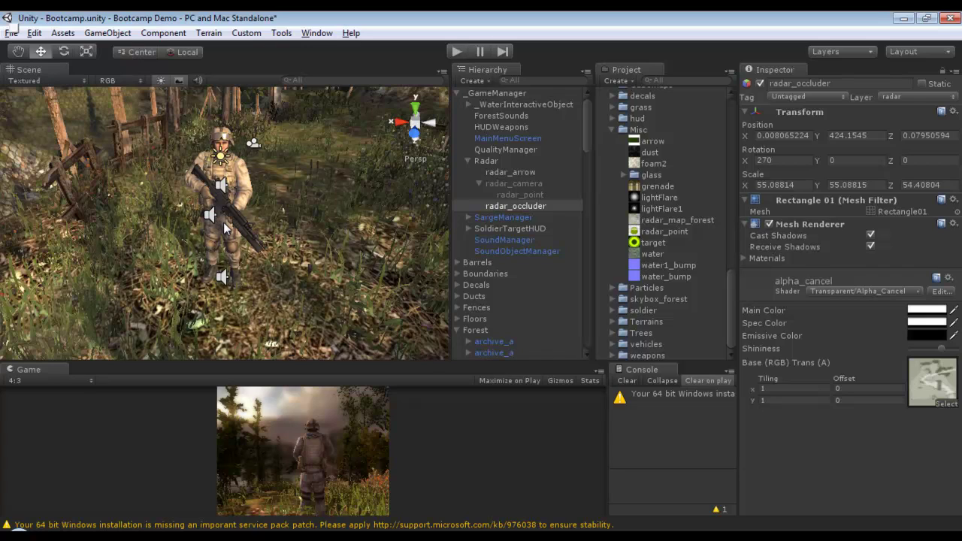
scroll(224, 229, down, 10)
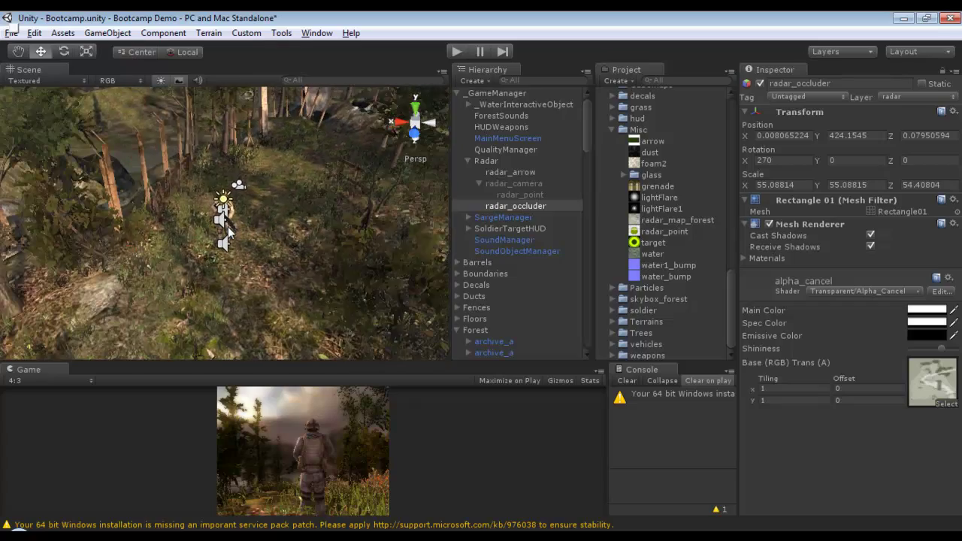
scroll(225, 227, down, 8)
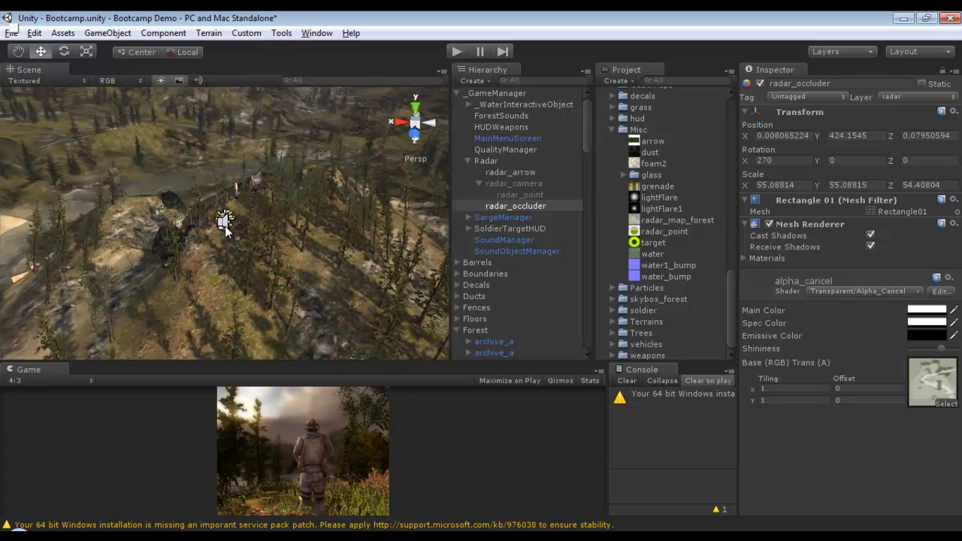
scroll(224, 227, up, 15)
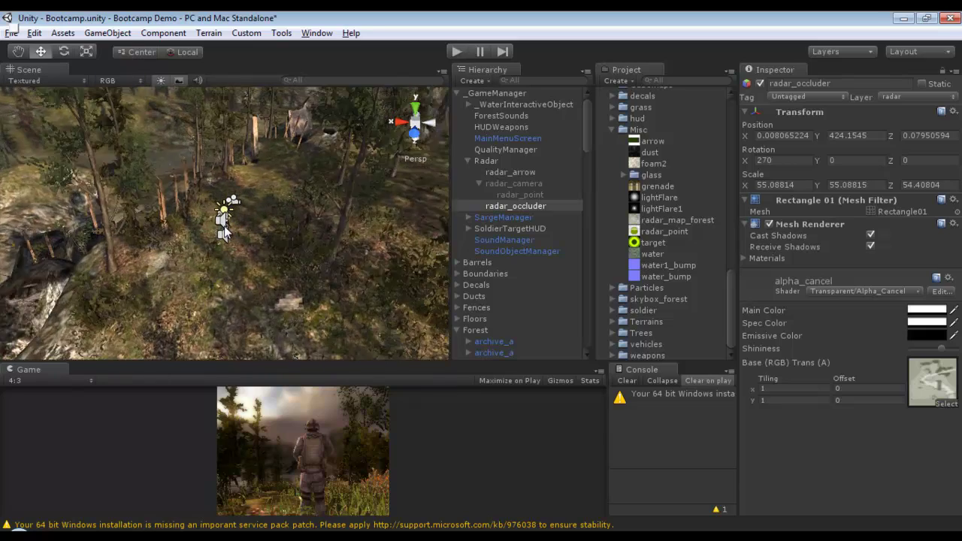
scroll(224, 228, up, 5)
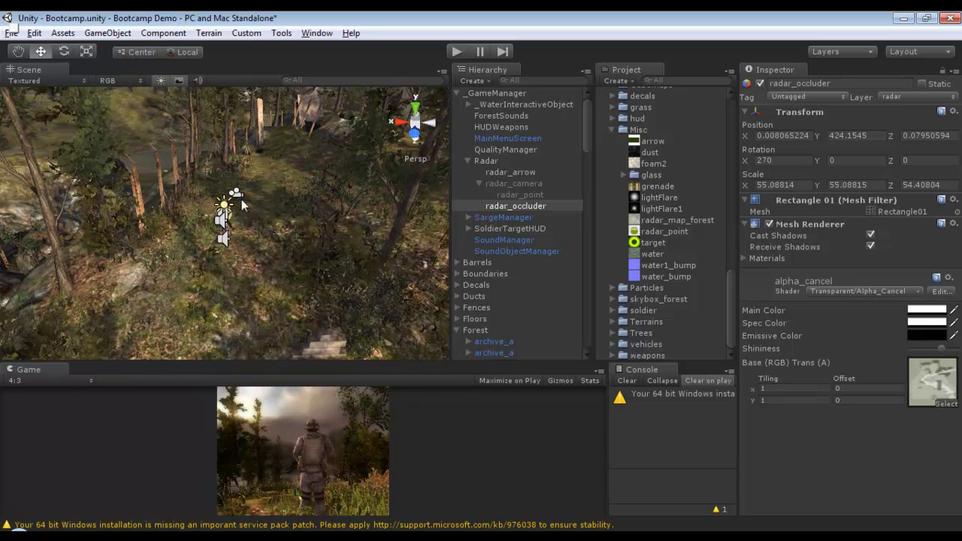
Run the game in Play mode to test the radar, then pause it.
click(456, 51)
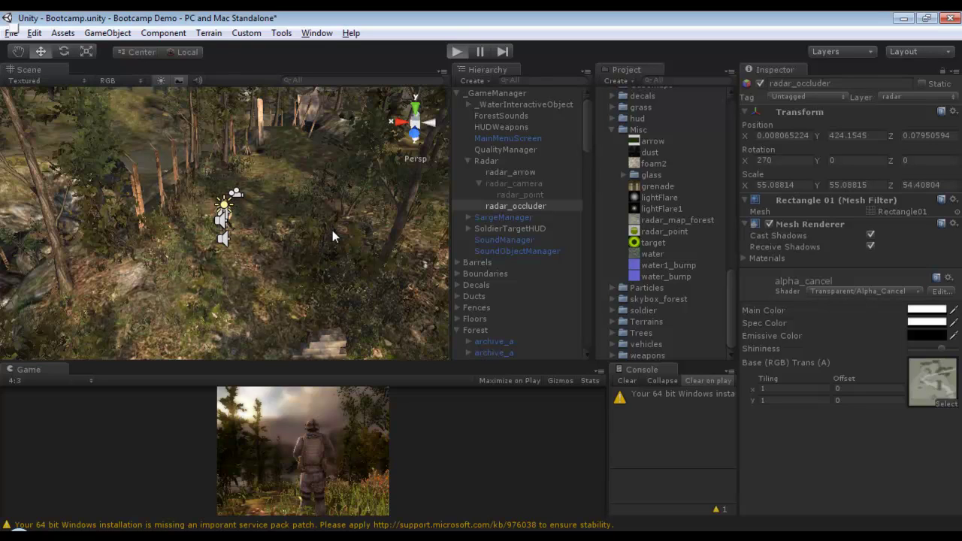
key(ctrl+p)
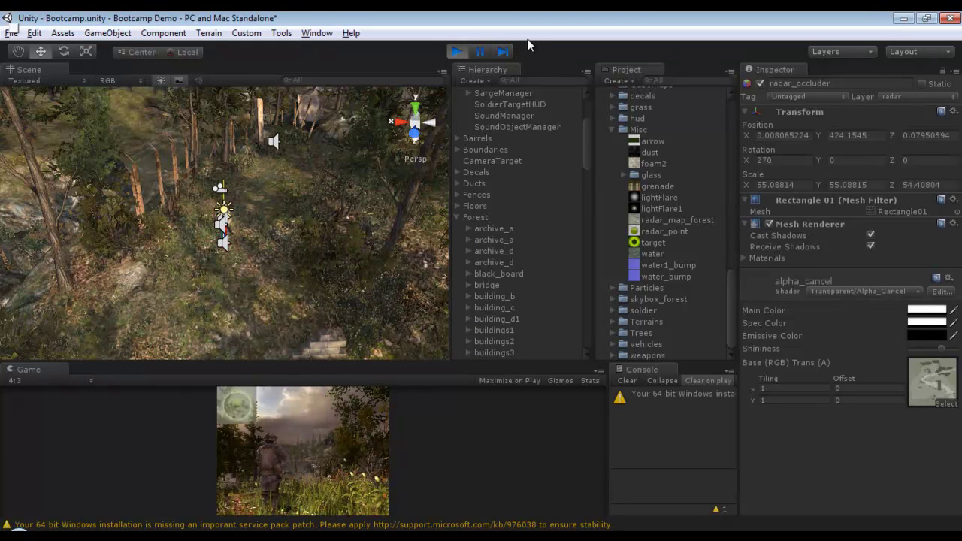
click(480, 52)
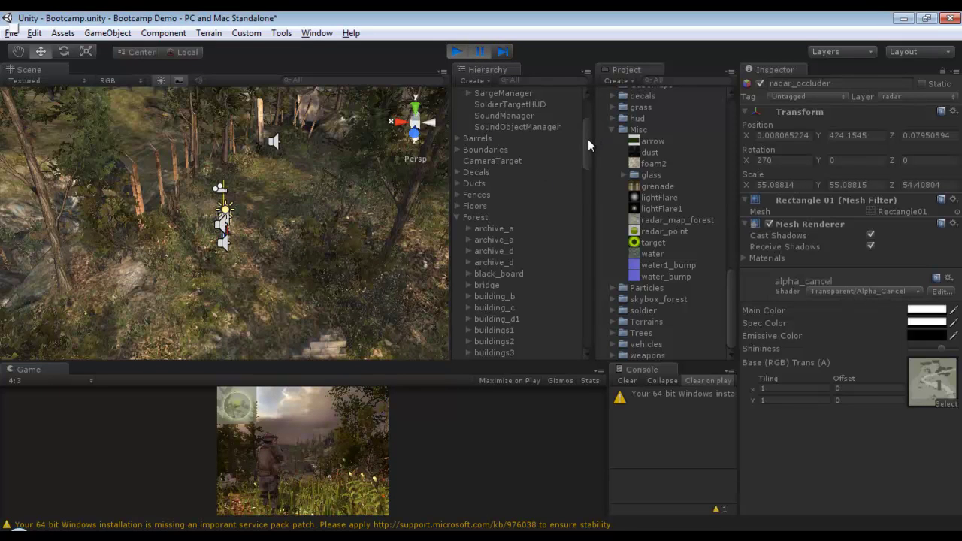
drag(586, 138, 582, 109)
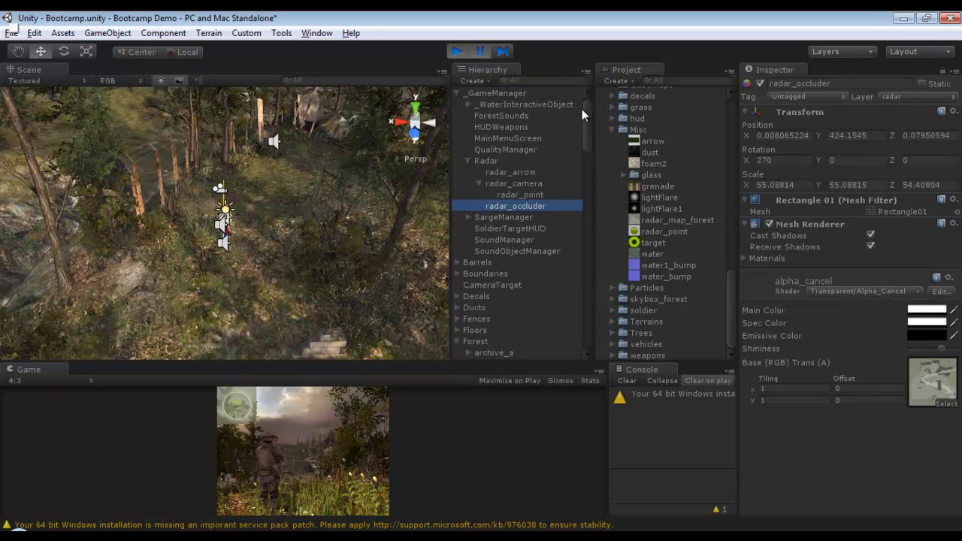
Select SargeManager, enlarge the Game view over the Scene view, and frame SargeManager.
click(529, 205)
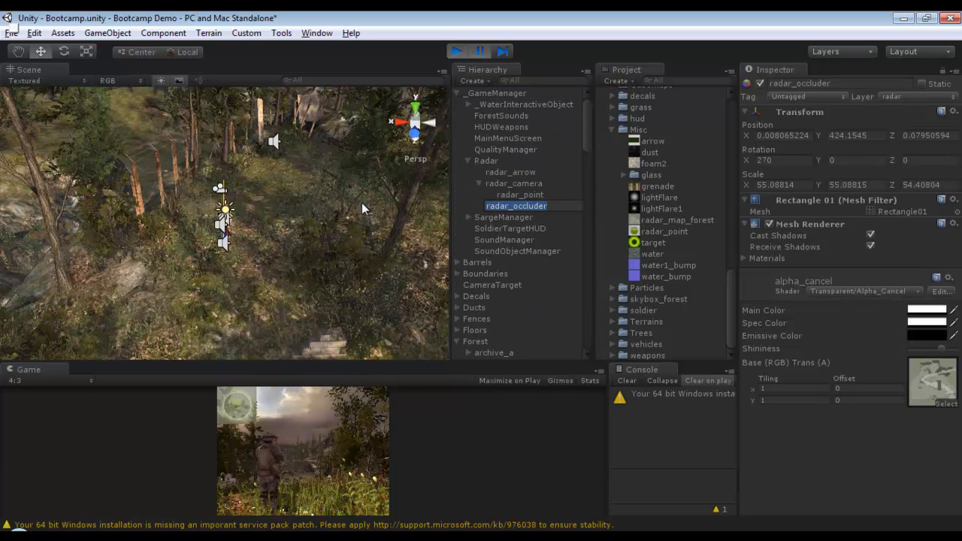
click(513, 216)
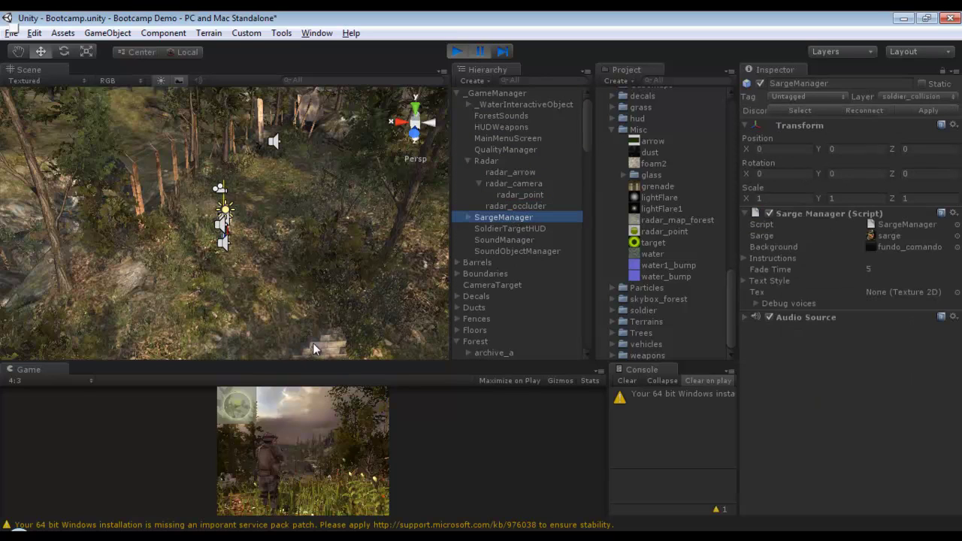
drag(293, 361, 271, 218)
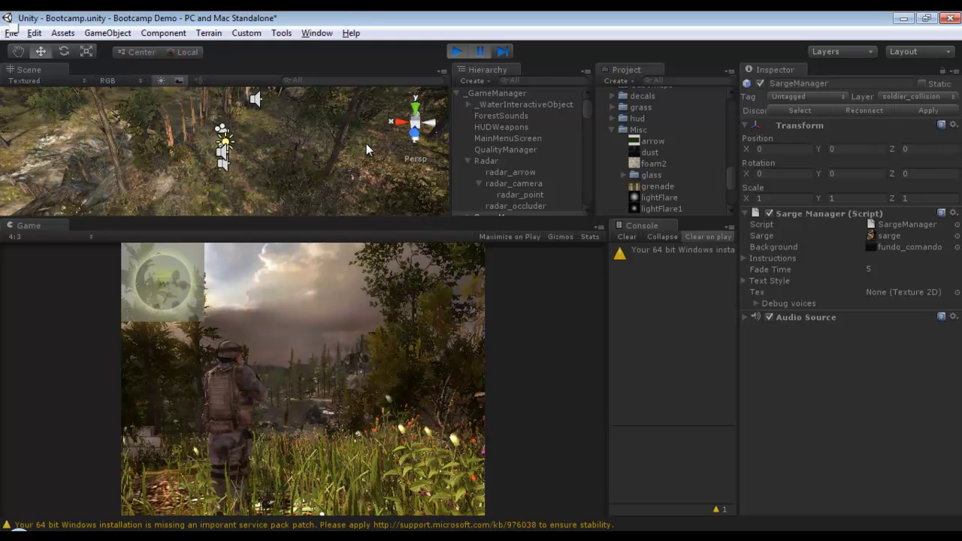
scroll(365, 140, down, 6)
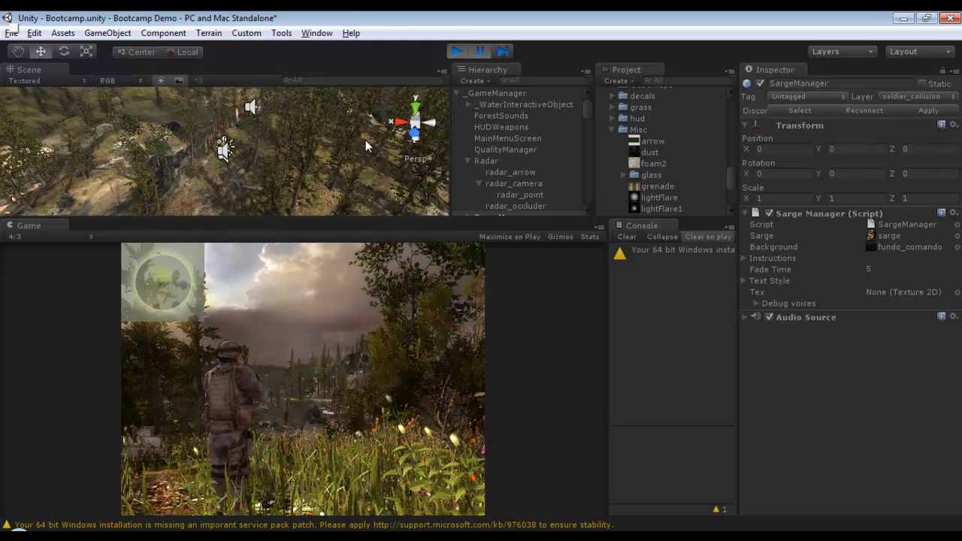
scroll(365, 134, down, 6)
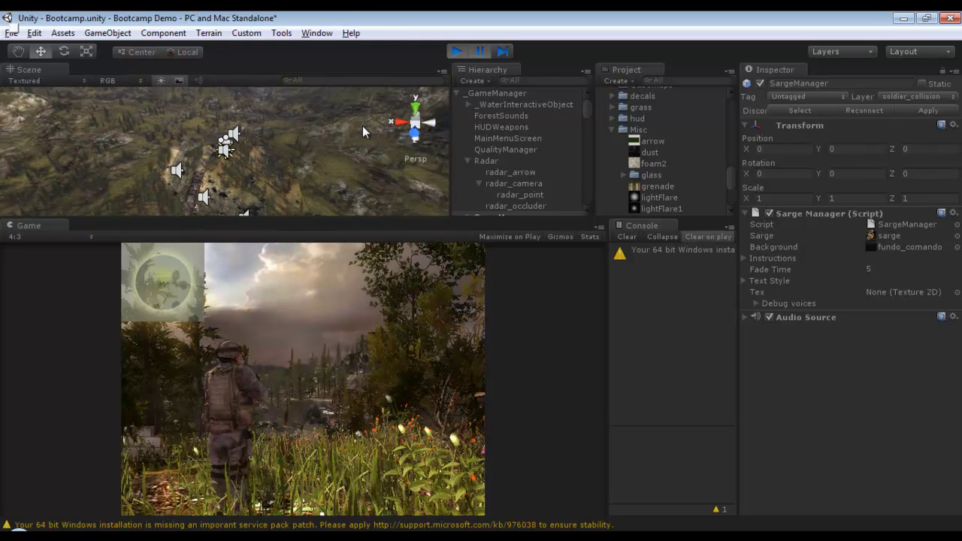
key(f)
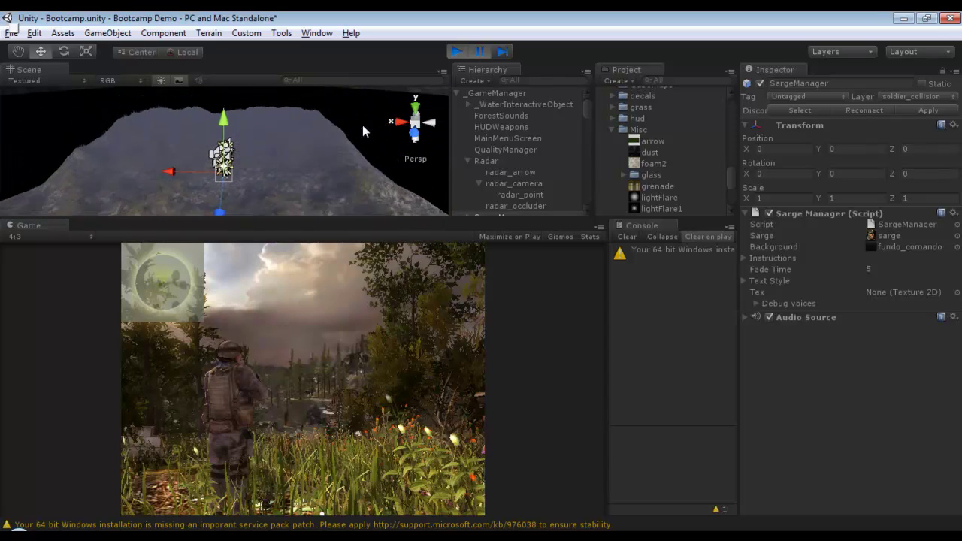
scroll(362, 125, up, 8)
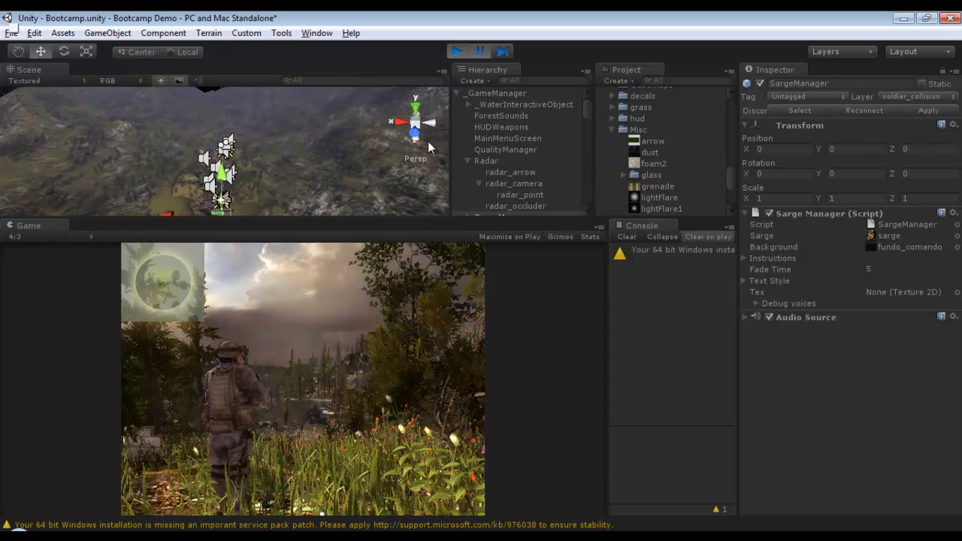
Move radar_occluder down to about Y -2.98 so the radar shows as a circle.
click(517, 204)
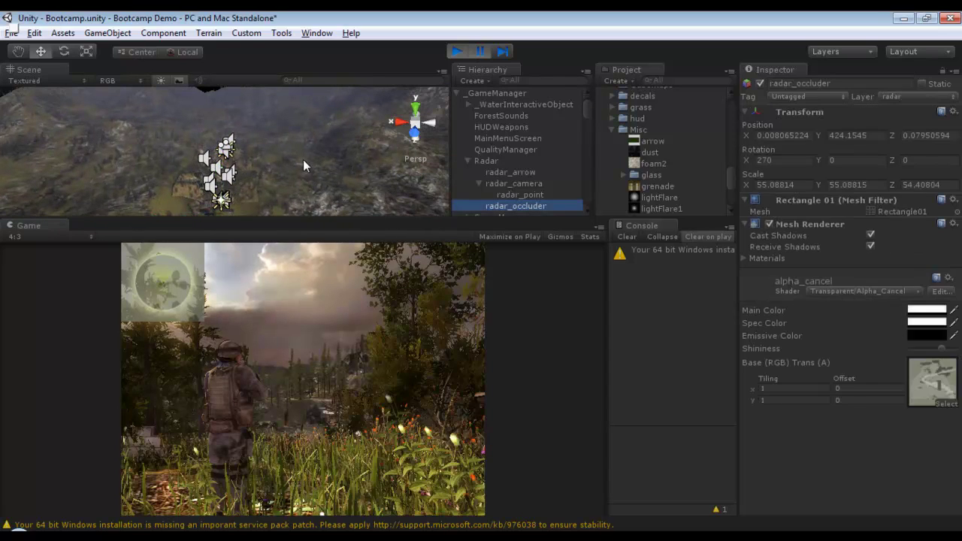
scroll(303, 158, down, 8)
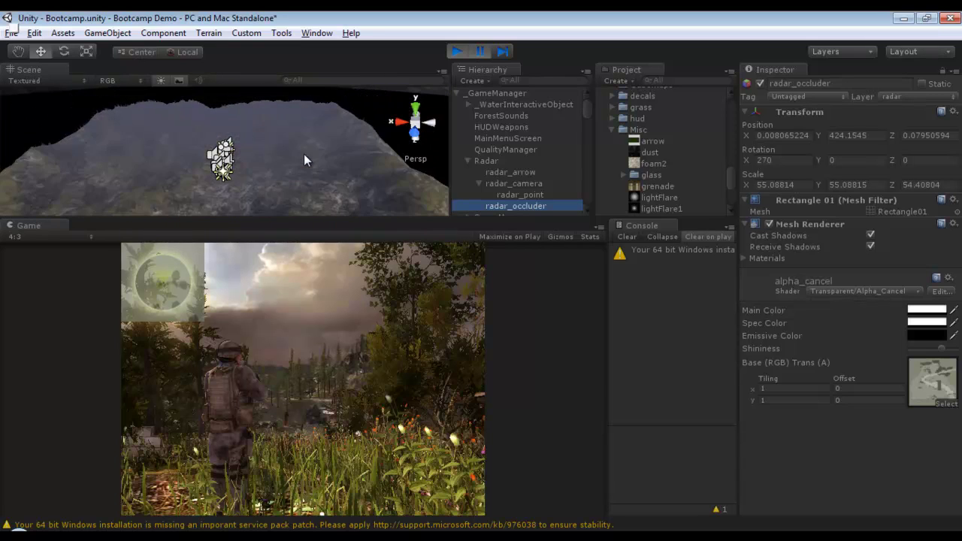
scroll(304, 159, down, 4)
mouse_move(262, 123)
alt+mouse_down()
mouse_move(285, 173)
mouse_move(292, 164)
mouse_move(279, 131)
alt+mouse_up()
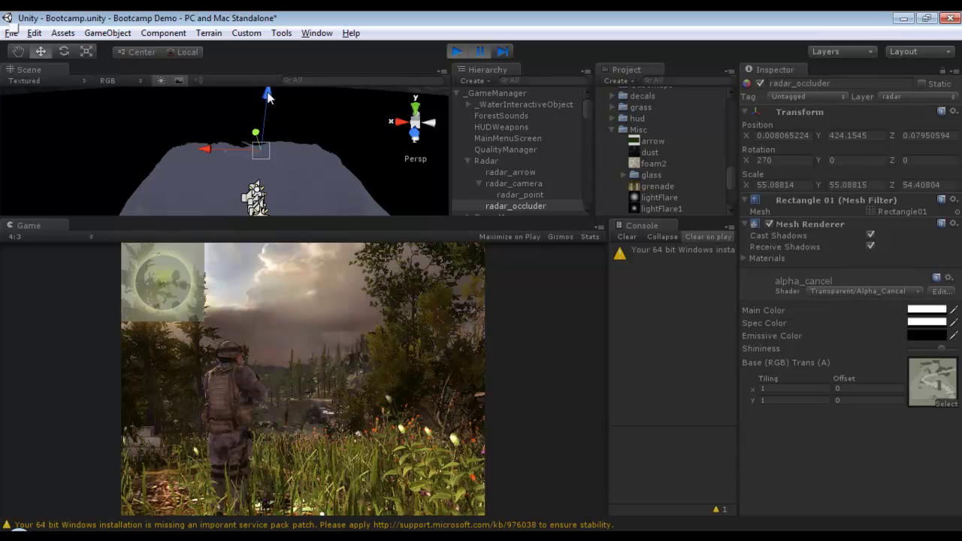
drag(268, 95, 396, 136)
scroll(274, 162, up, 3)
scroll(284, 162, up, 5)
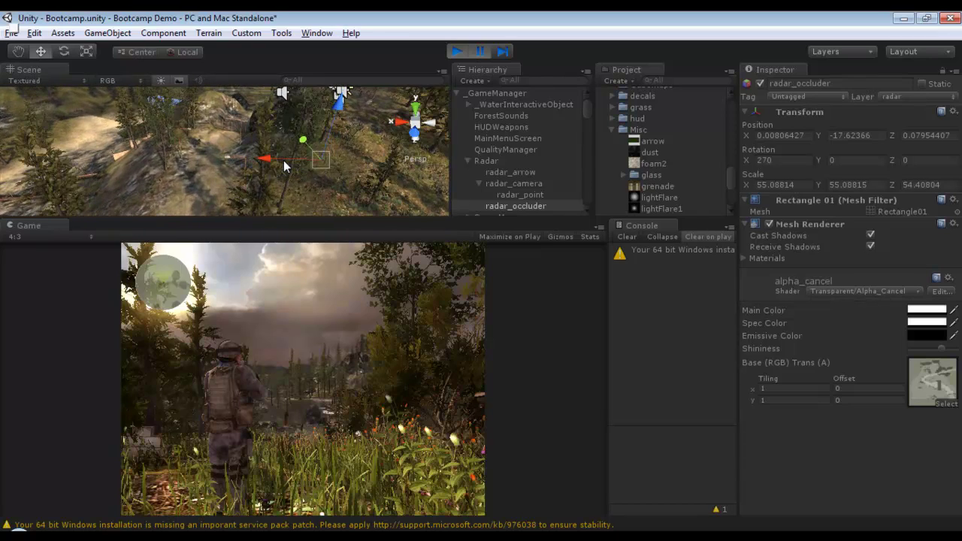
scroll(283, 160, up, 5)
scroll(283, 160, up, 5)
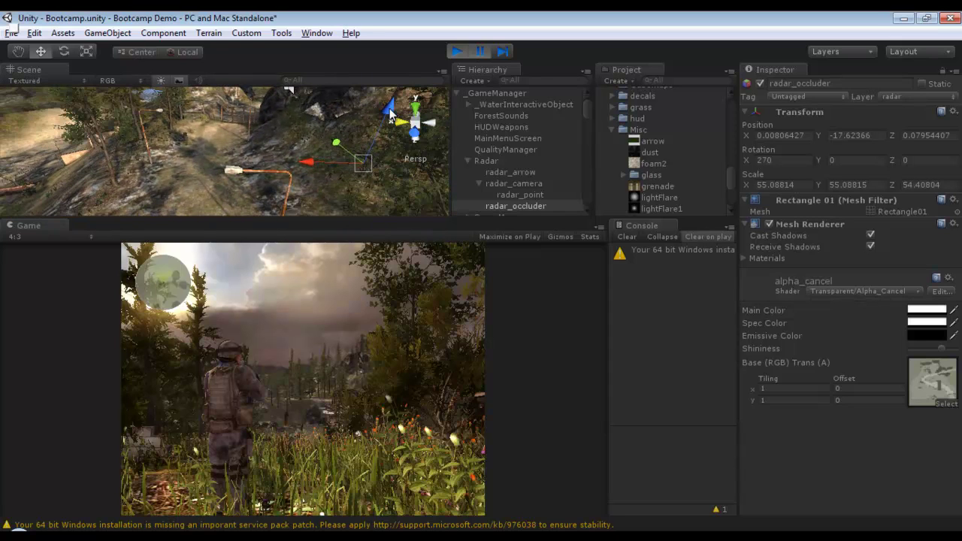
drag(388, 112, 453, 51)
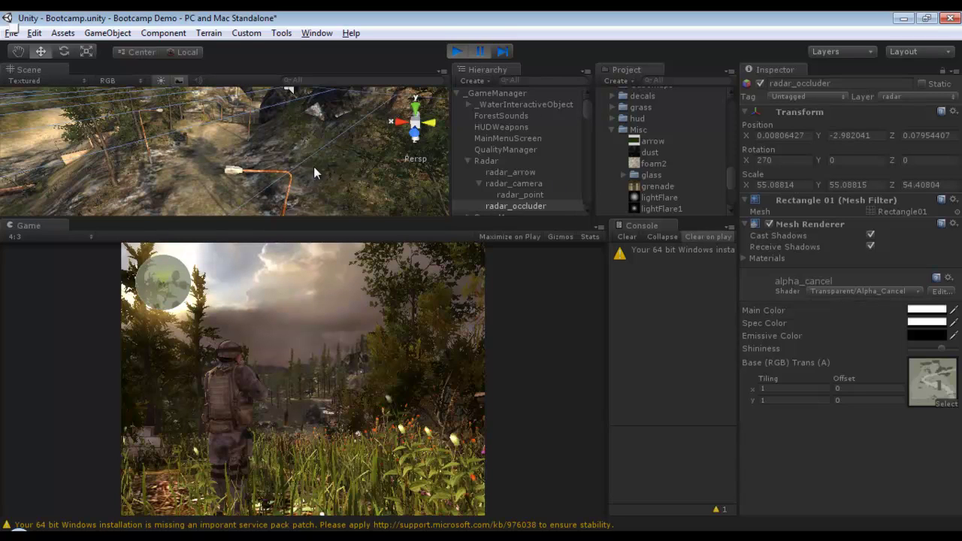
drag(586, 106, 583, 114)
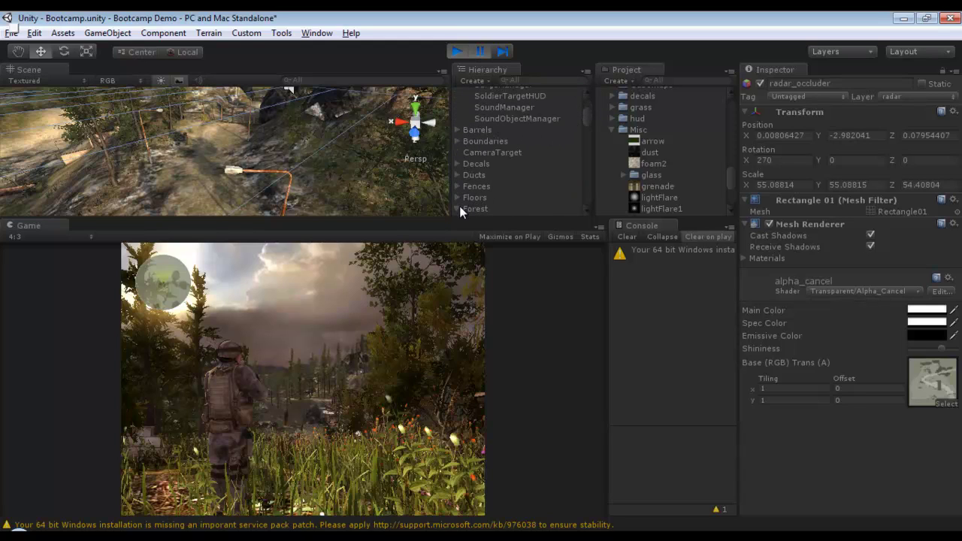
Collapse the Forest and Terrains groups in the Hierarchy.
click(457, 208)
scroll(466, 188, down, 4)
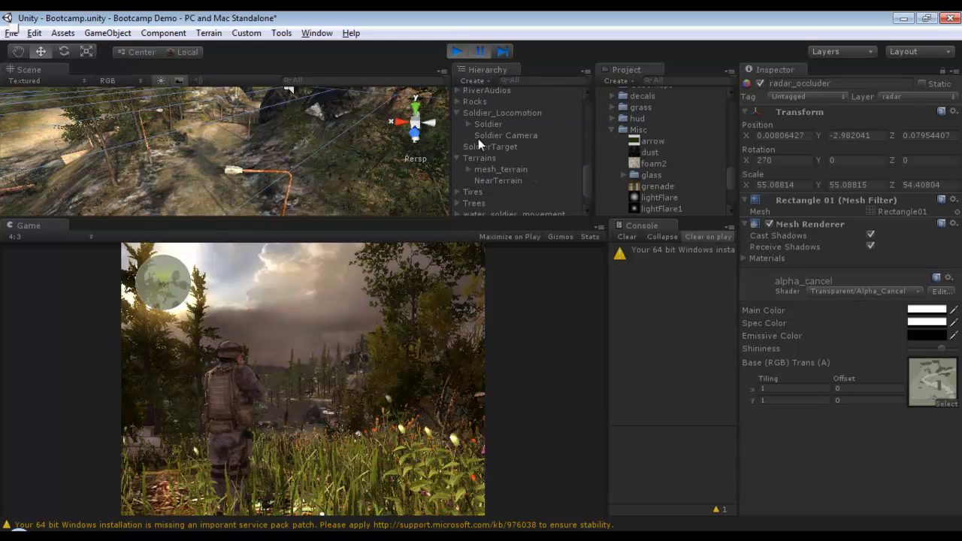
click(456, 157)
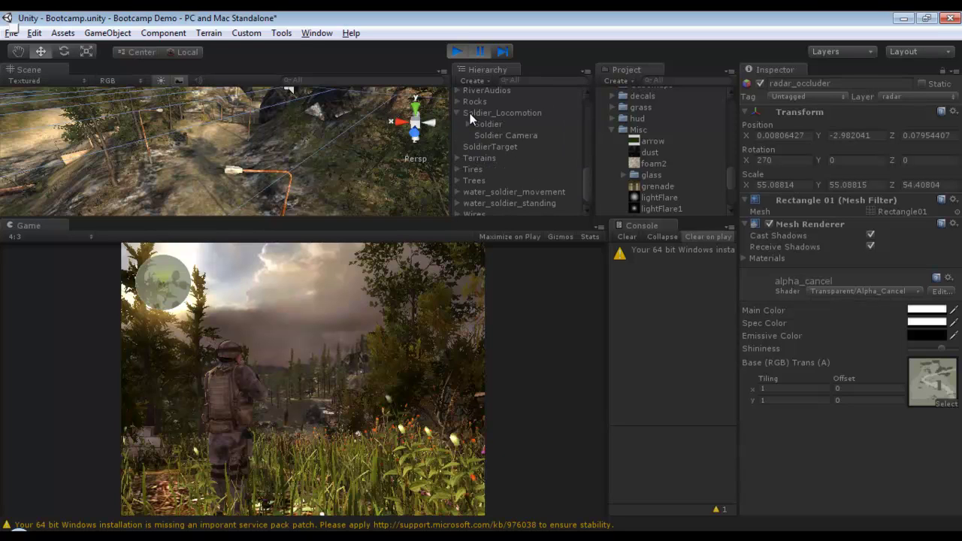
Frame Soldier_Locomotion, orbit around it, then reselect radar_occluder.
click(488, 113)
key(f)
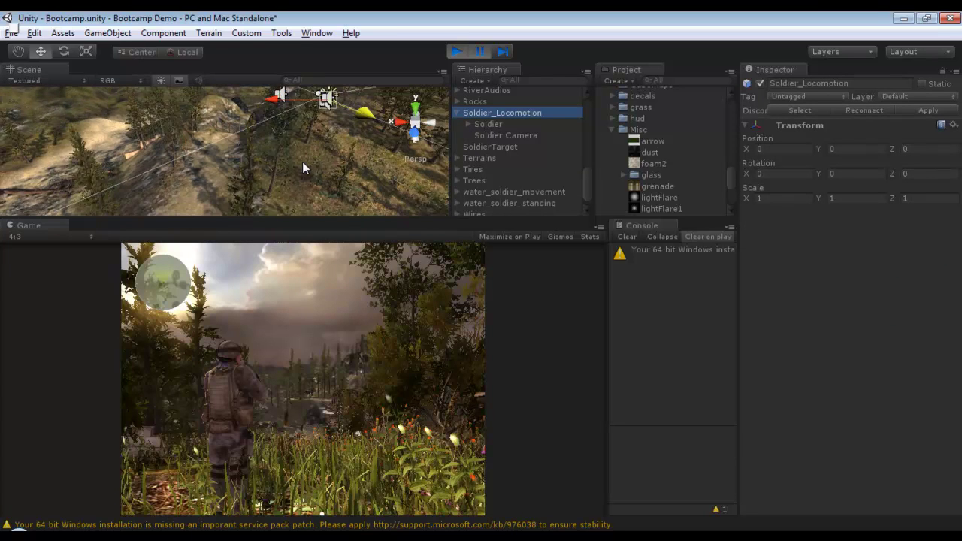
alt+drag(338, 142, 206, 173)
alt+right_drag(206, 174, 146, 205)
alt+right_drag(307, 184, 116, 70)
scroll(498, 127, up, 8)
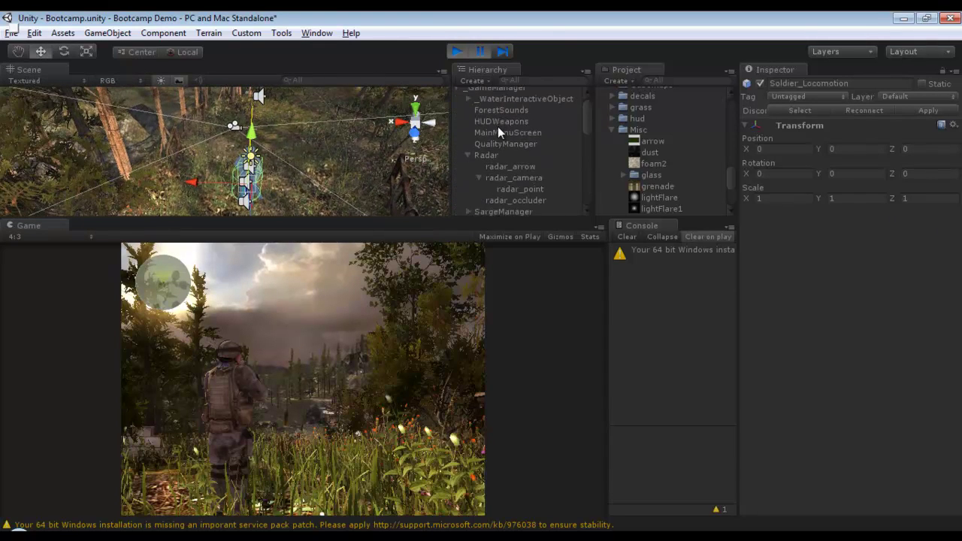
click(516, 206)
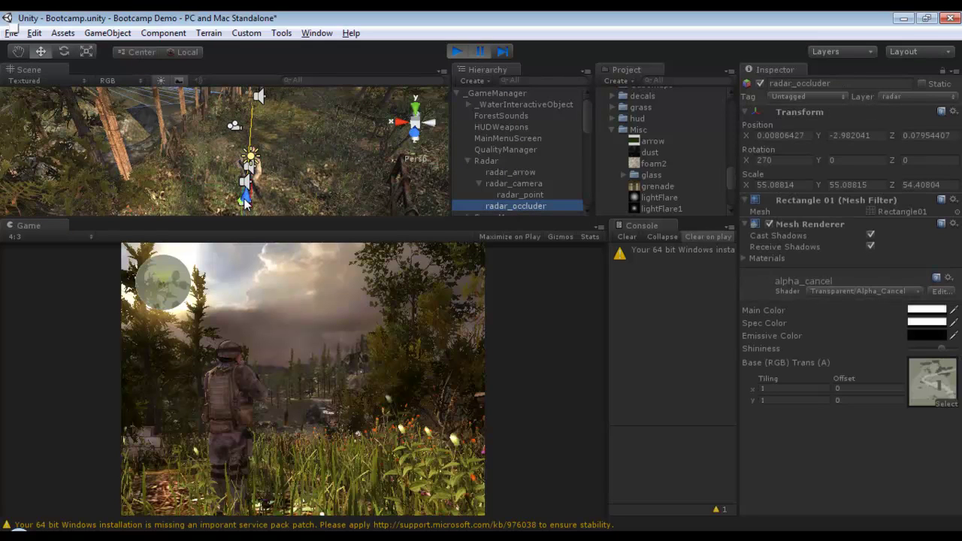
Raise radar_occluder to Y 233.767 so the radar's square background reappears.
drag(244, 200, 242, 137)
scroll(245, 157, down, 5)
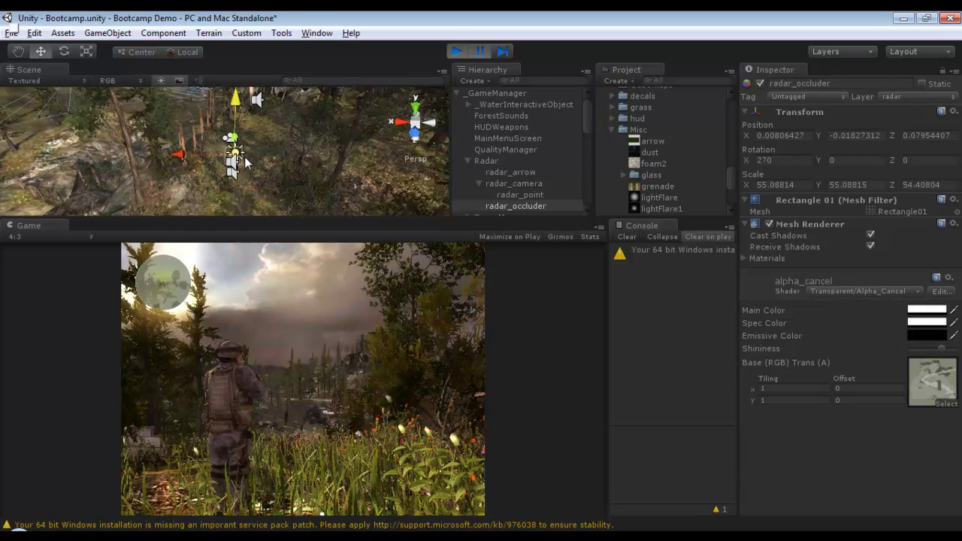
scroll(245, 156, down, 5)
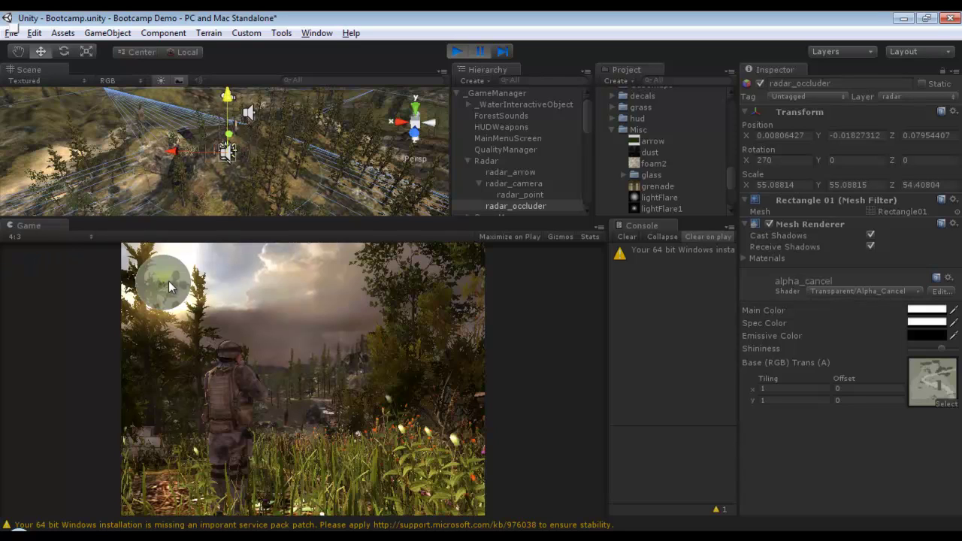
drag(230, 143, 231, 100)
drag(212, 21, 211, 19)
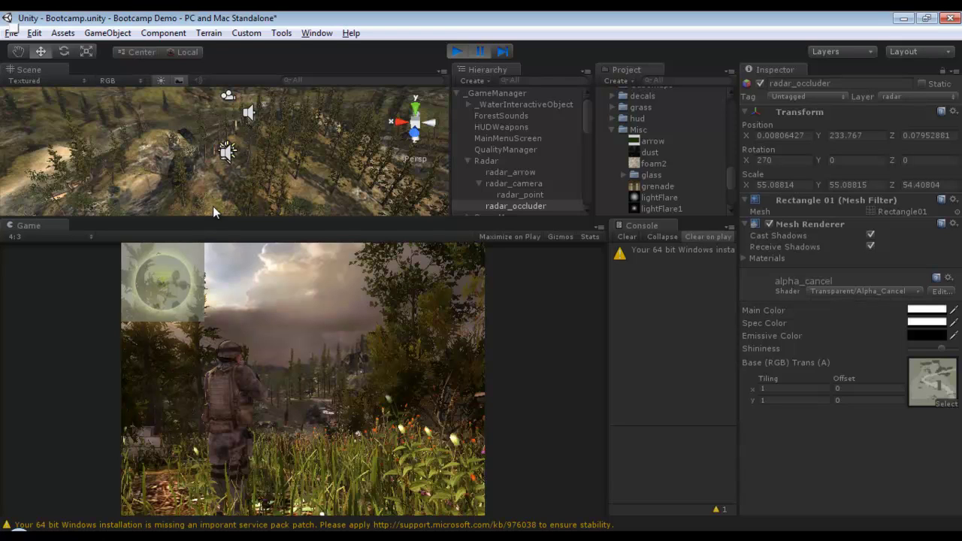
scroll(288, 131, down, 5)
scroll(289, 132, down, 8)
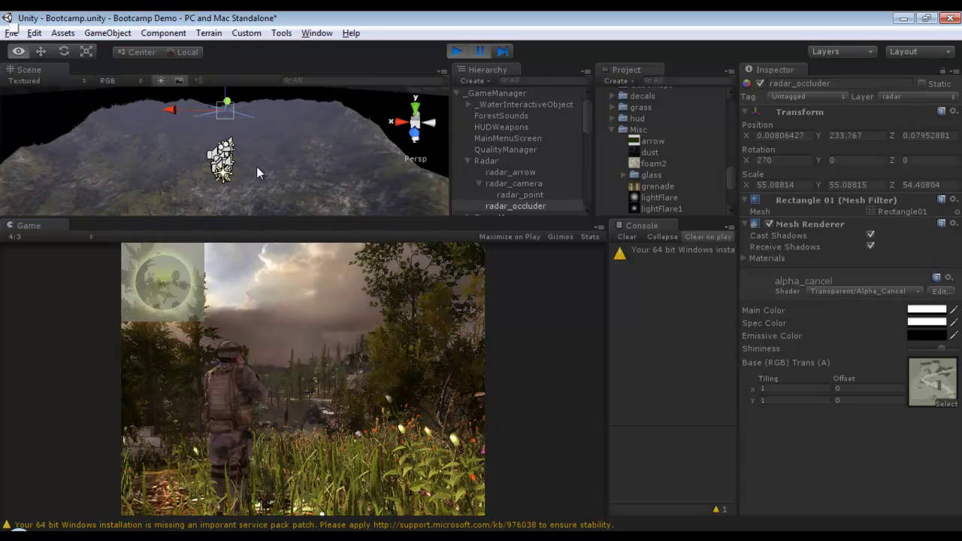
Lower radar_occluder to Y 5.530931 and check radar_camera's preview of the circular radar.
alt+drag(256, 163, 259, 118)
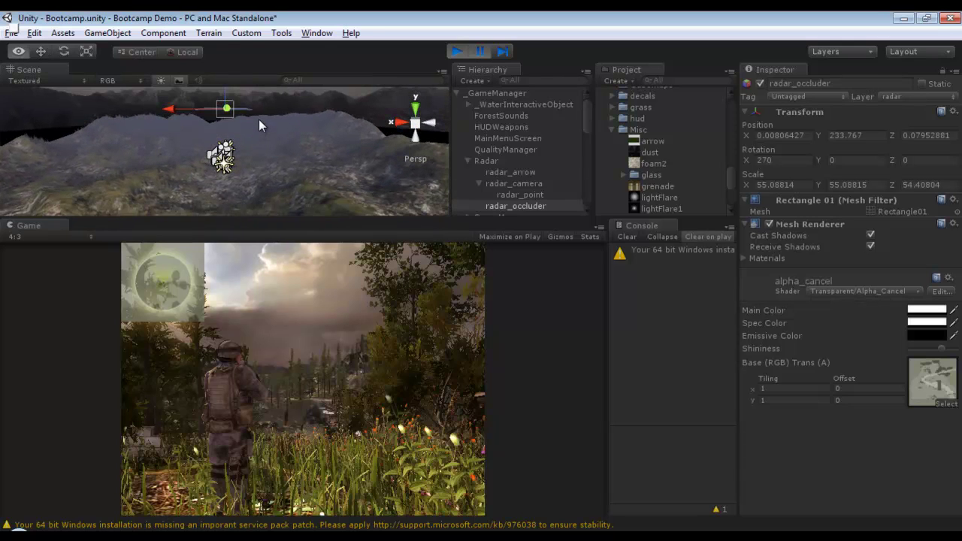
click(512, 184)
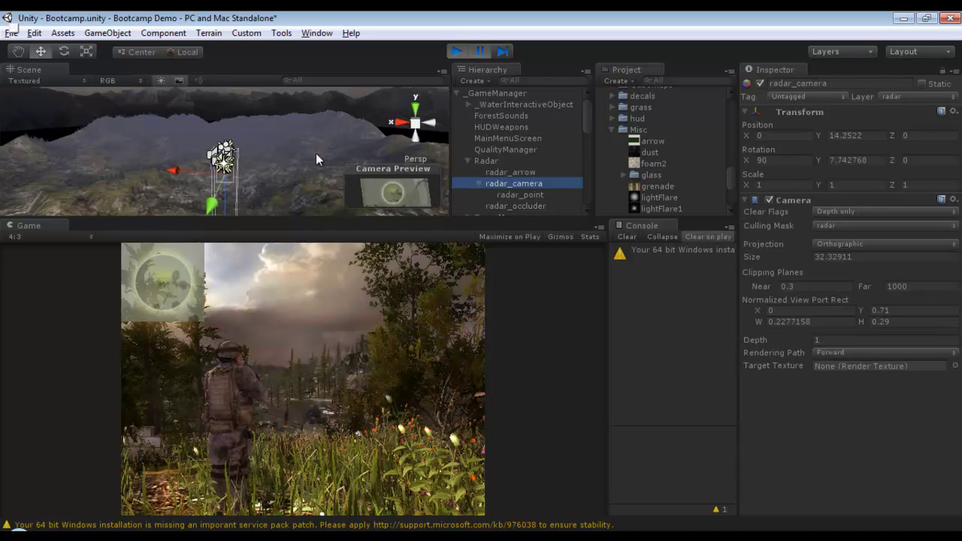
click(509, 205)
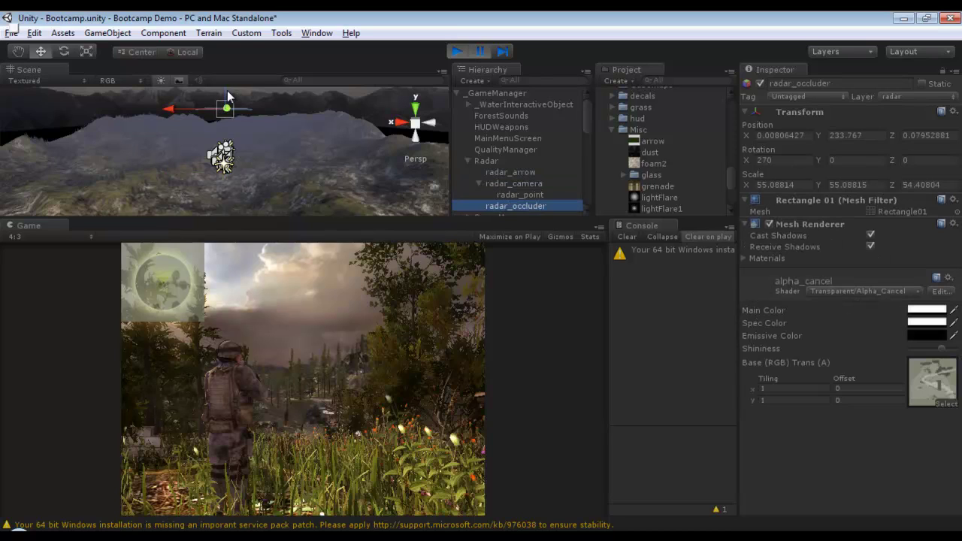
drag(226, 97, 224, 139)
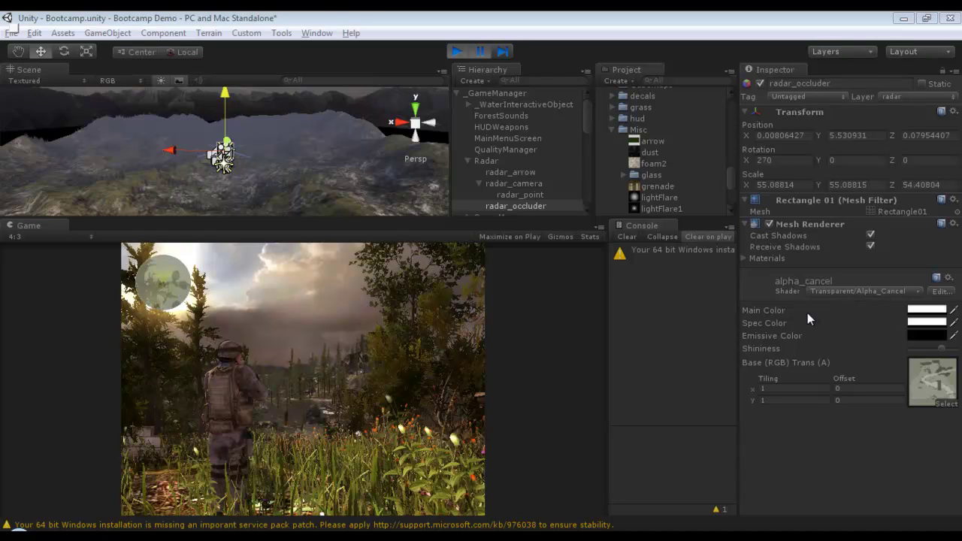
click(521, 183)
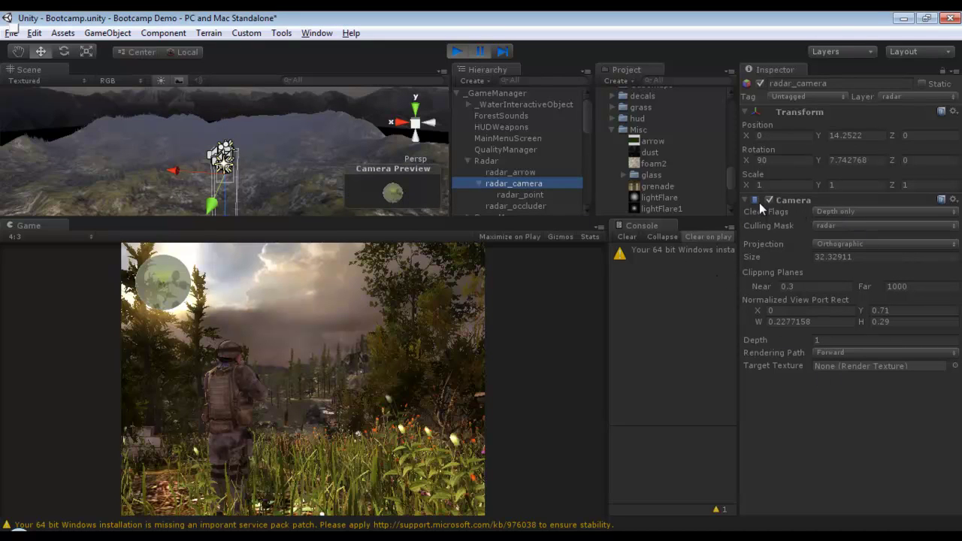
Select radar_point and orbit the Scene view around it and the surrounding terrain.
click(529, 194)
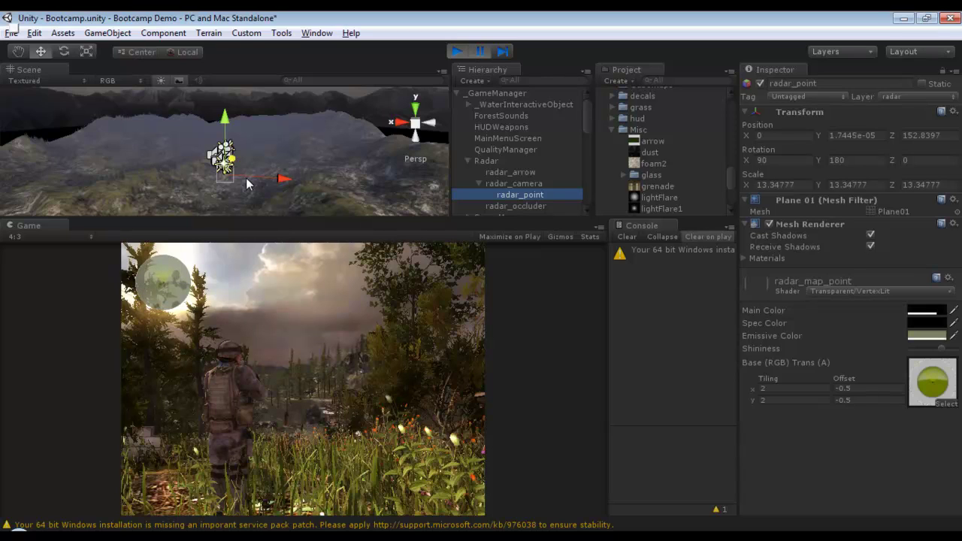
scroll(245, 179, up, 3)
scroll(246, 183, up, 3)
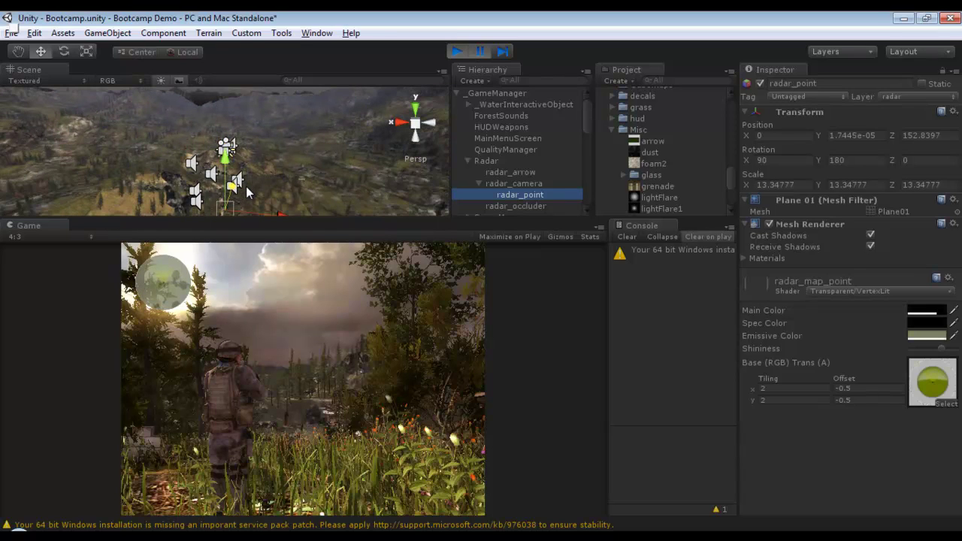
alt+drag(241, 190, 263, 113)
mouse_move(269, 152)
alt+mouse_down()
mouse_move(348, 195)
mouse_move(267, 160)
alt+mouse_up()
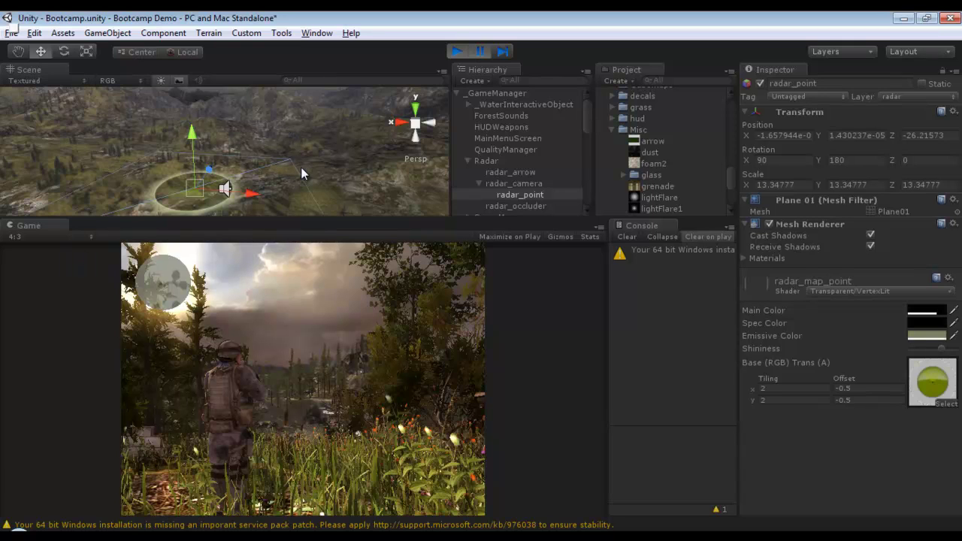
scroll(300, 167, down, 5)
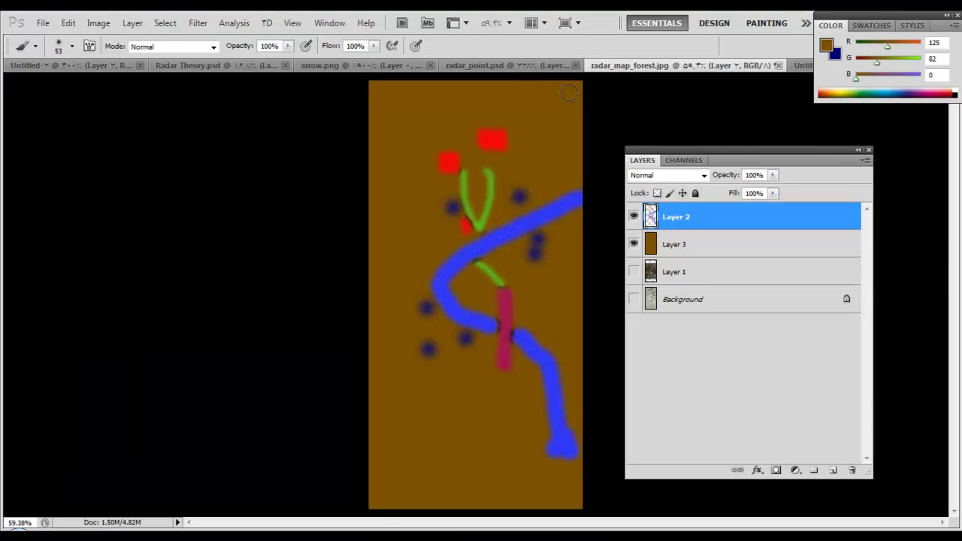
Bring radar_point.psd forward, show Layer 5 in full colour, and close the Color panel.
click(487, 66)
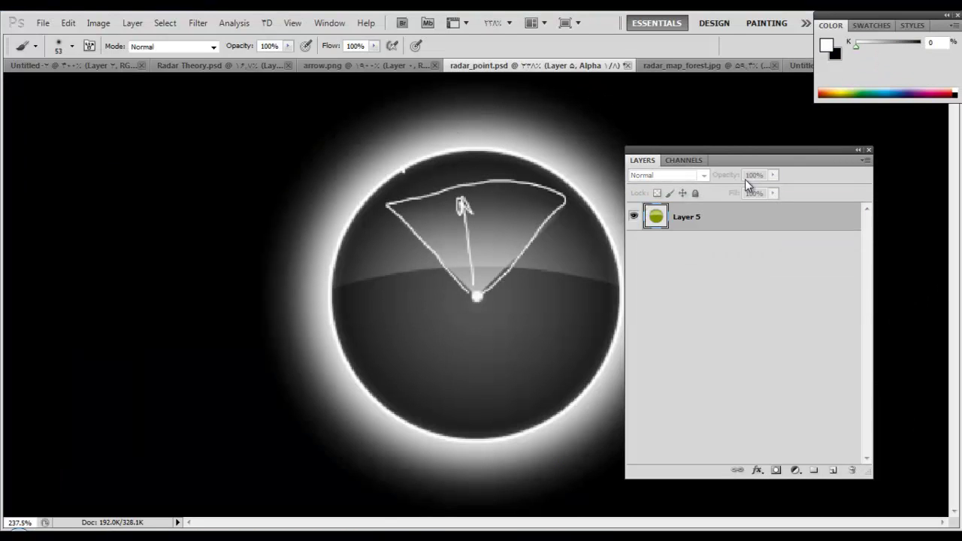
click(654, 218)
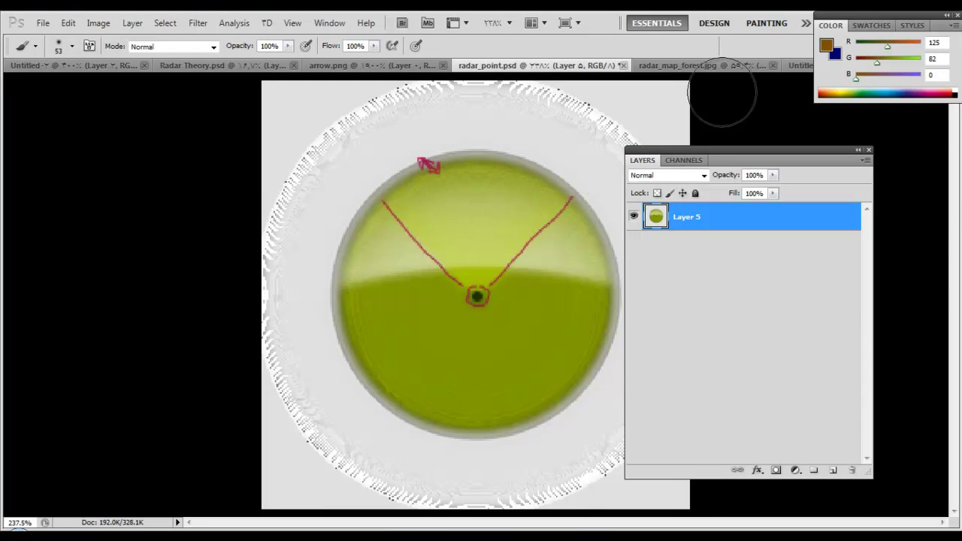
click(958, 15)
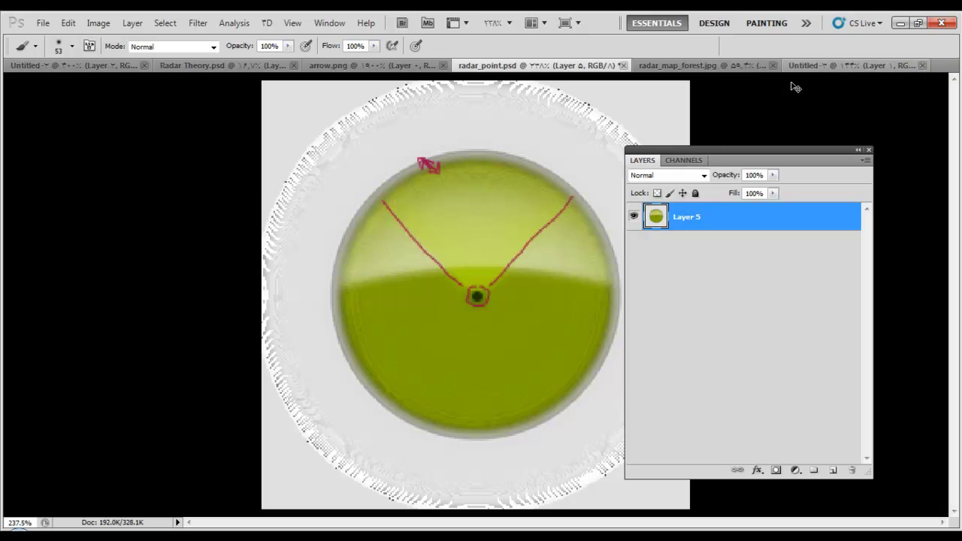
Create a new 512×512 px transparent document.
key(ctrl+n)
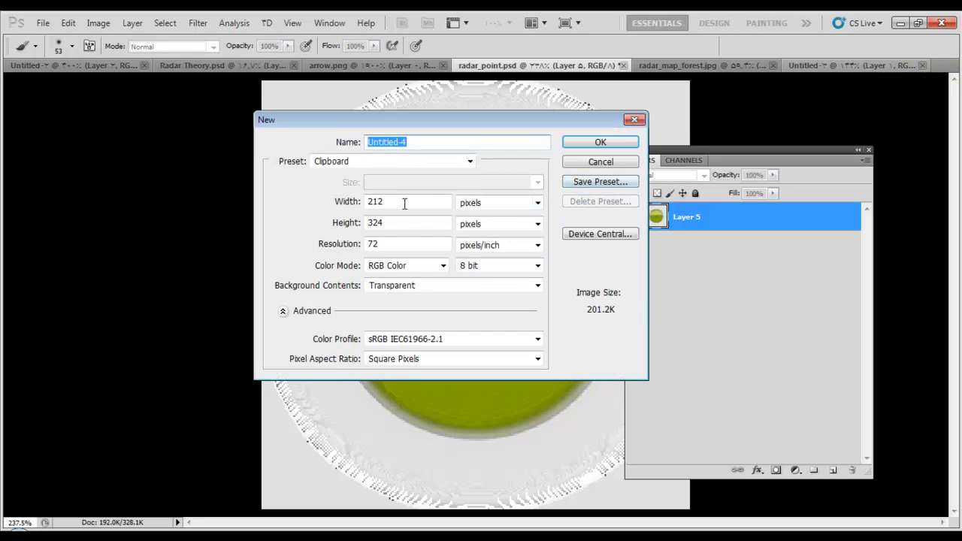
double_click(405, 203)
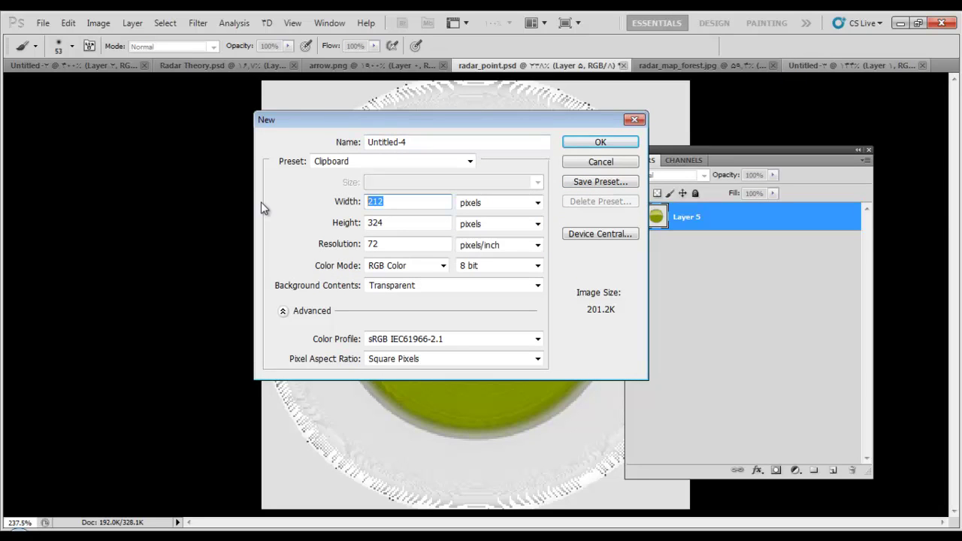
text(512)
key(Tab)
text(512)
key(Escape)
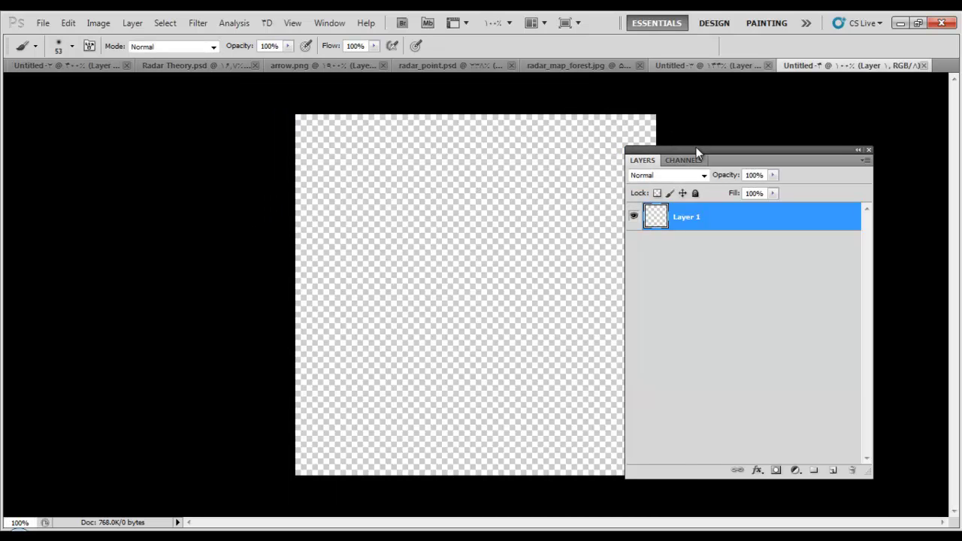
Add Layer 2, move the Tools panel beside the canvas, and select the Custom Shape tool.
drag(695, 149, 741, 132)
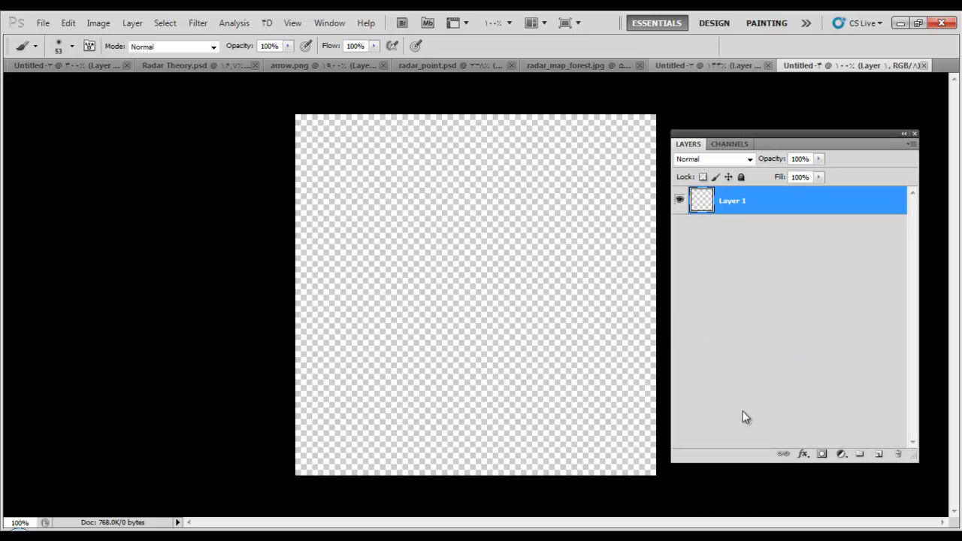
click(877, 455)
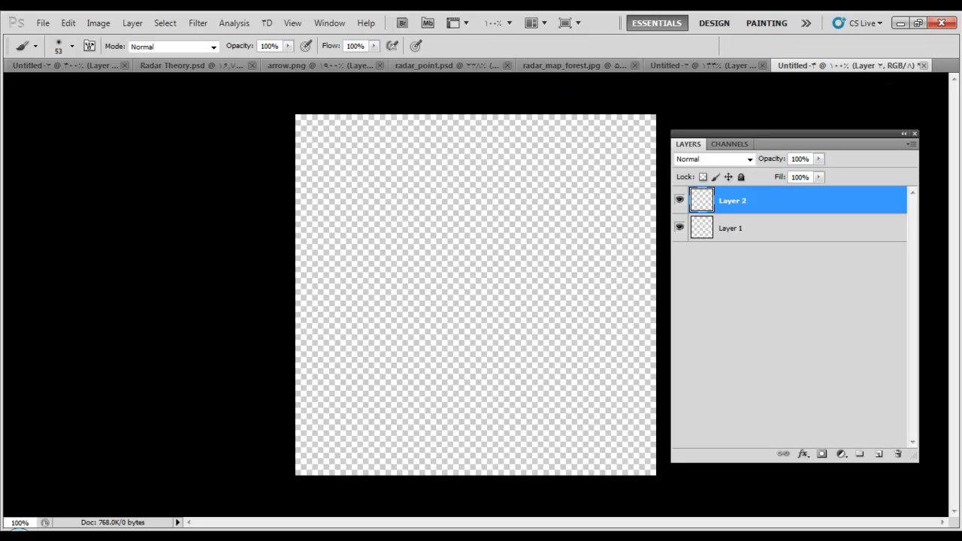
drag(900, 63, 61, 102)
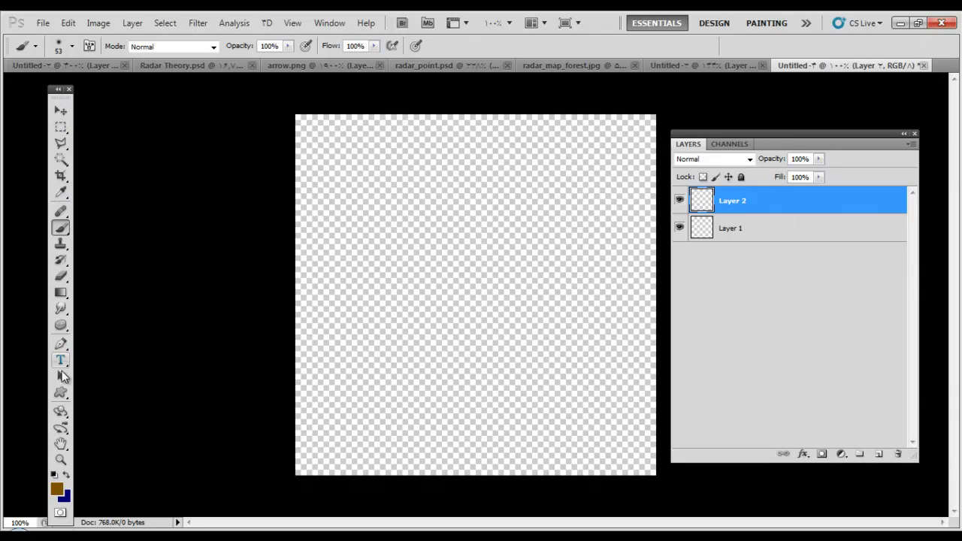
click(61, 393)
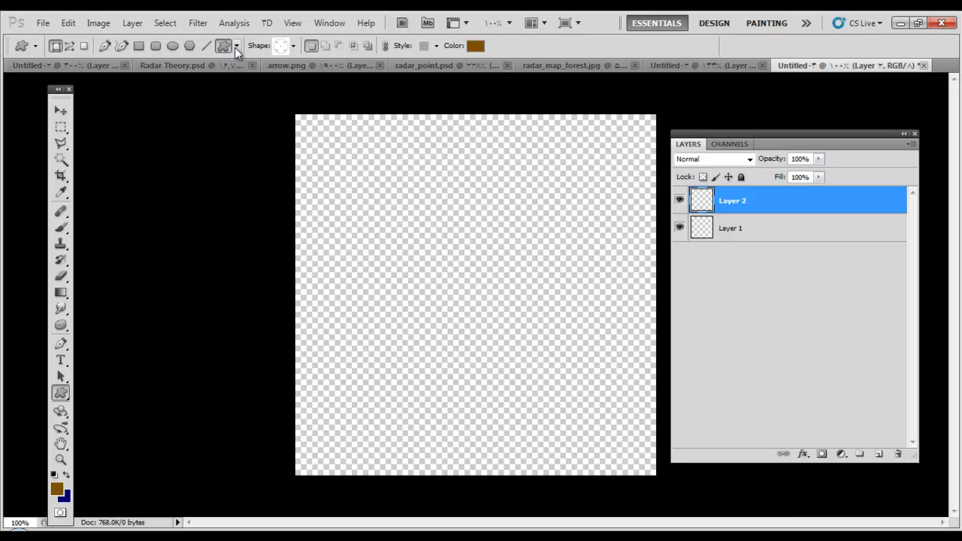
Choose the faint circular radar shape from the custom shape library.
click(235, 47)
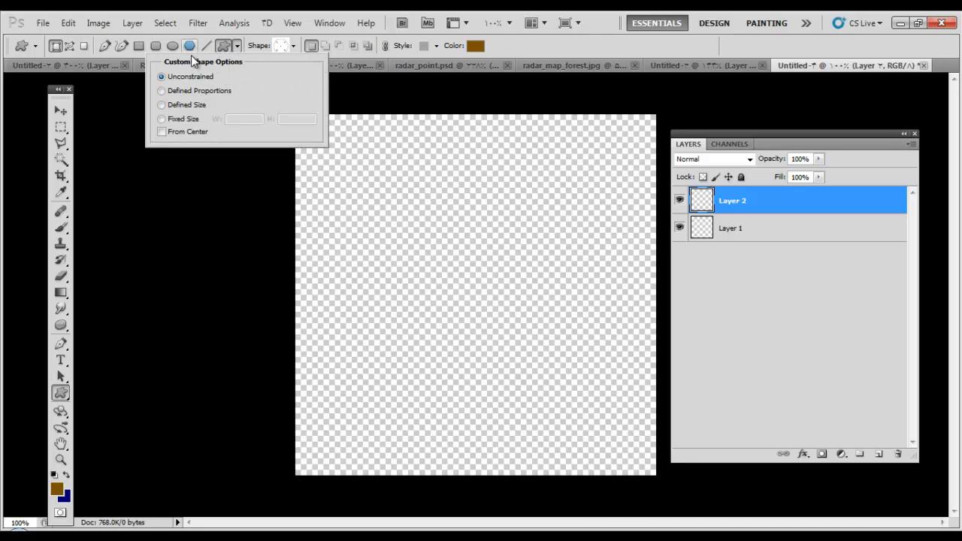
click(236, 46)
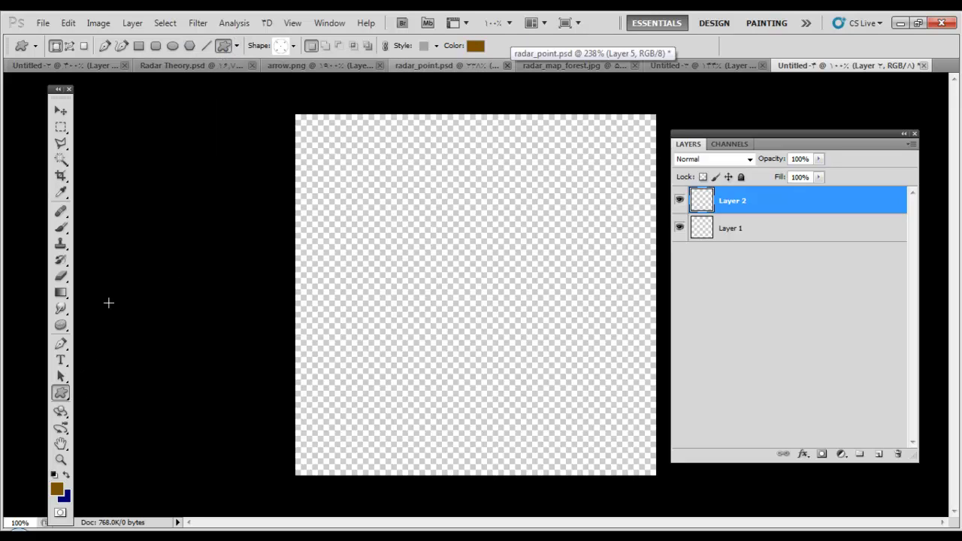
click(293, 47)
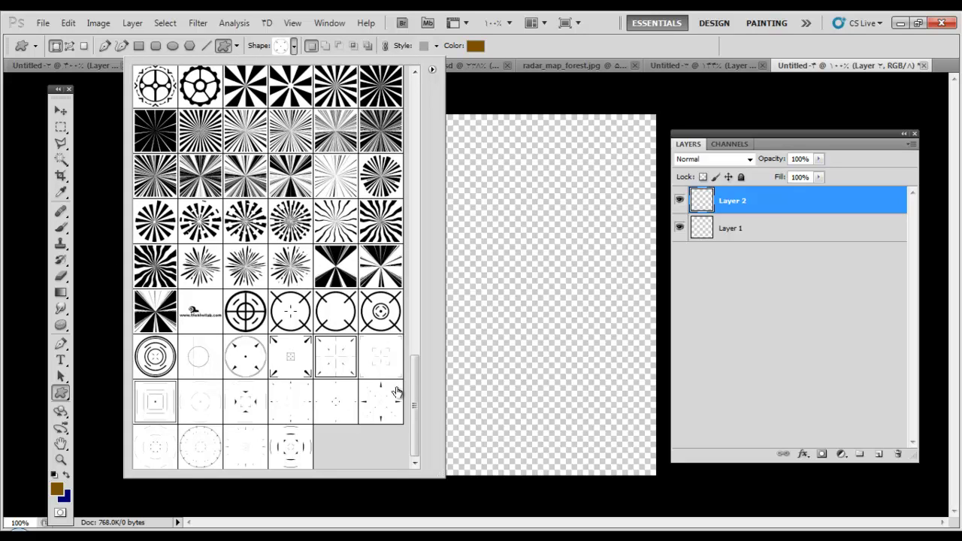
drag(408, 392, 411, 97)
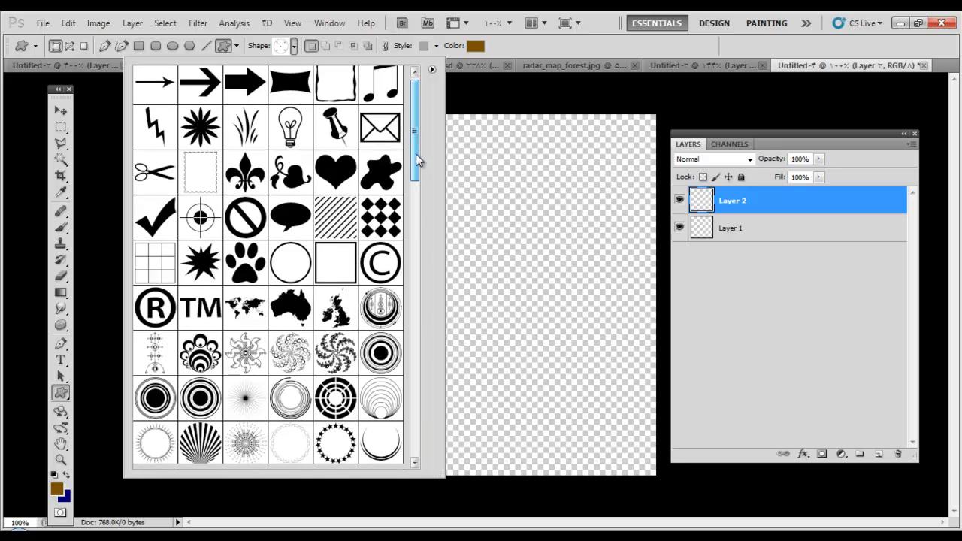
drag(415, 159, 419, 188)
drag(413, 382, 411, 401)
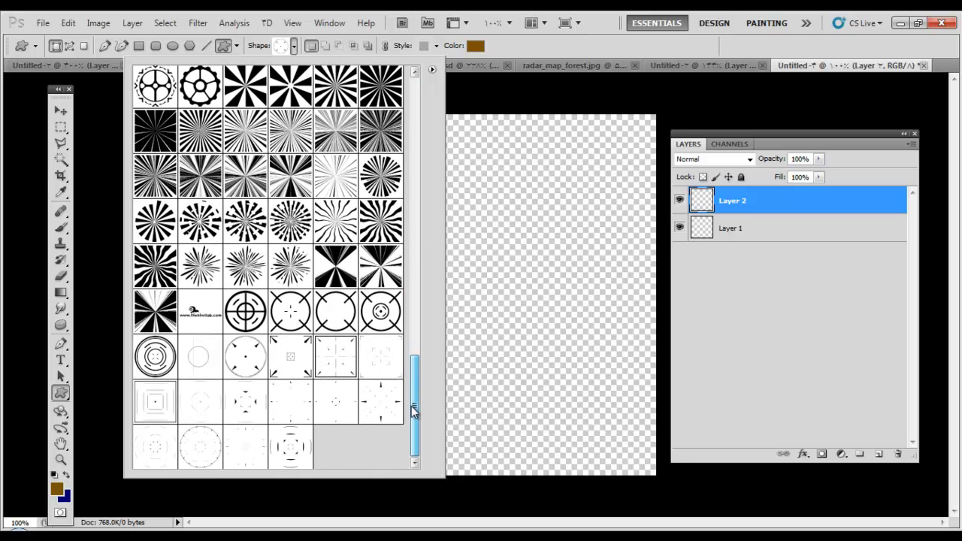
click(198, 446)
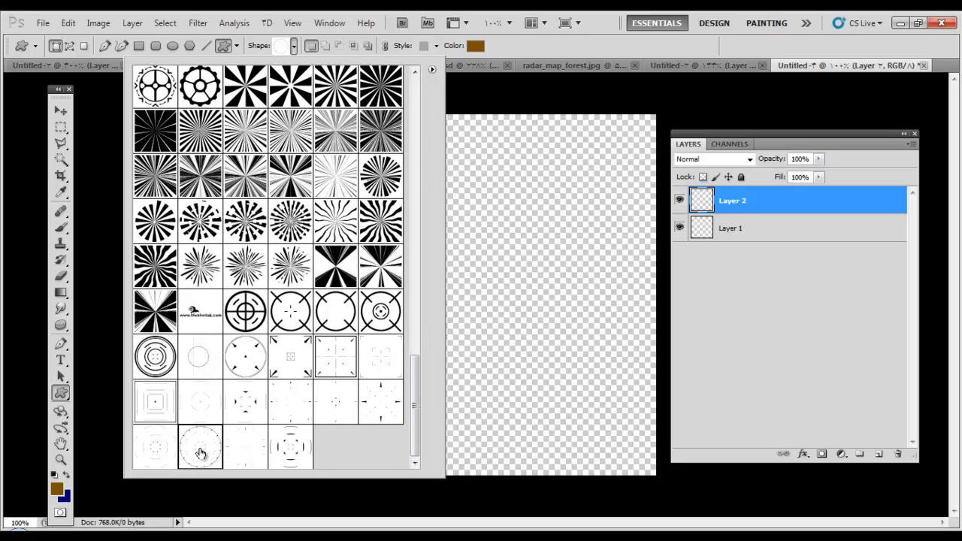
double_click(200, 451)
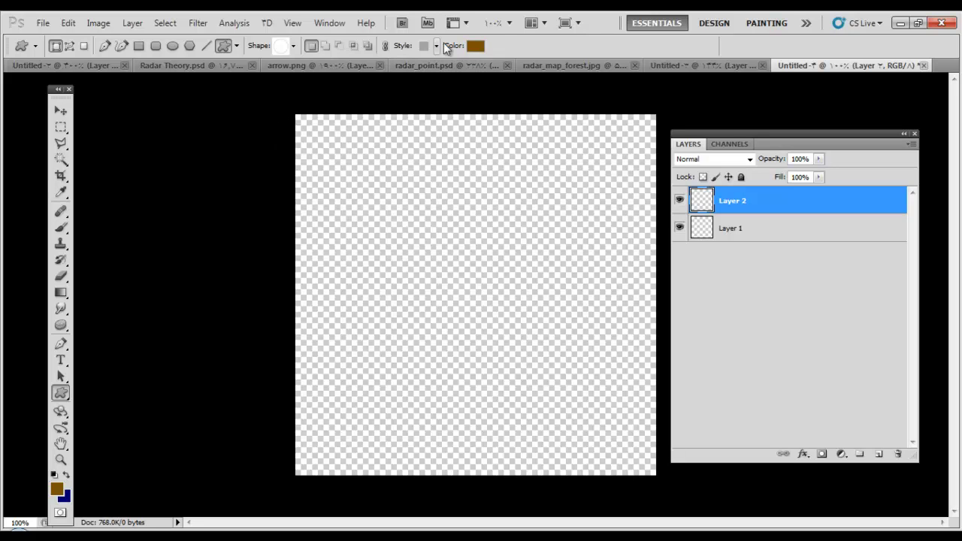
Set the shape colour to a saturated green and draw the radar shape across the whole canvas.
click(474, 46)
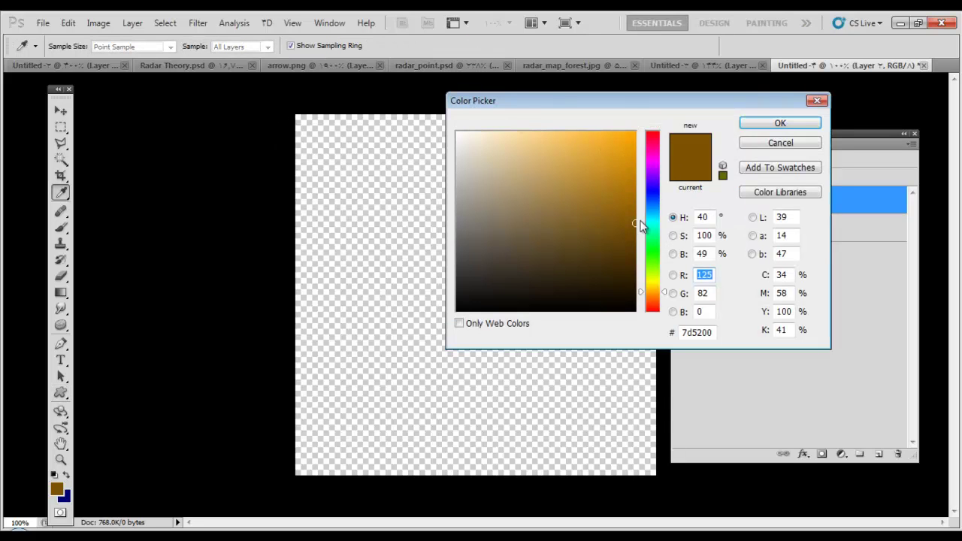
click(652, 253)
click(633, 195)
click(628, 214)
click(779, 123)
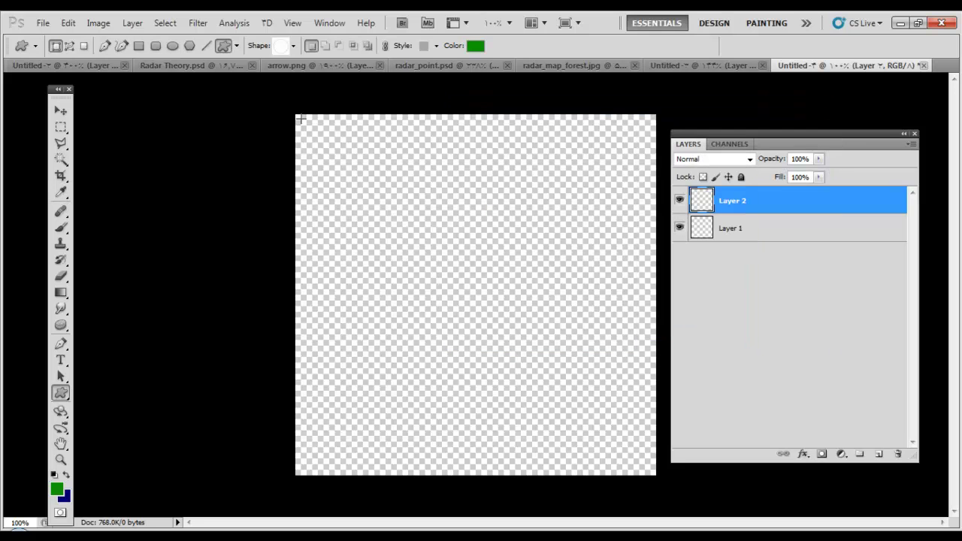
drag(305, 121, 652, 473)
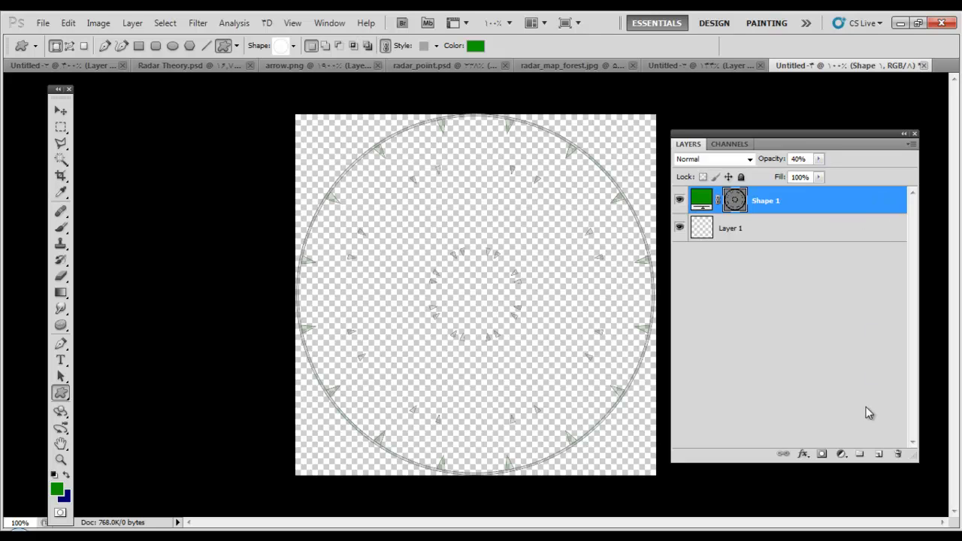
Add a new layer and choose the circular reticle custom shape.
click(877, 454)
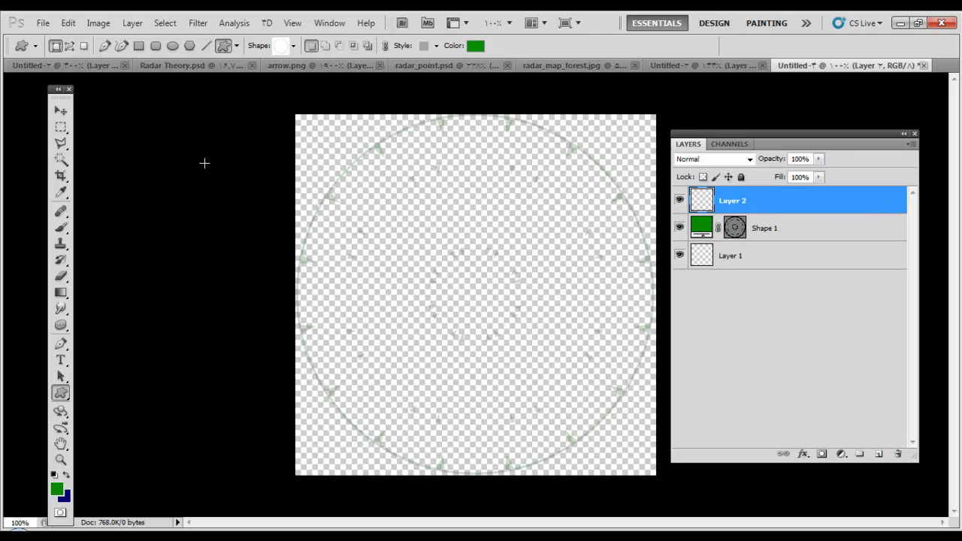
click(294, 46)
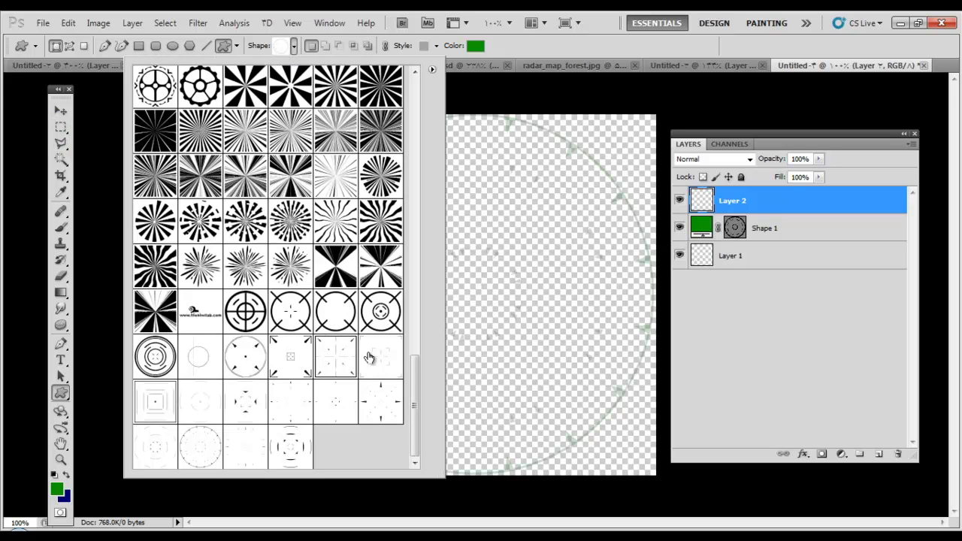
click(247, 358)
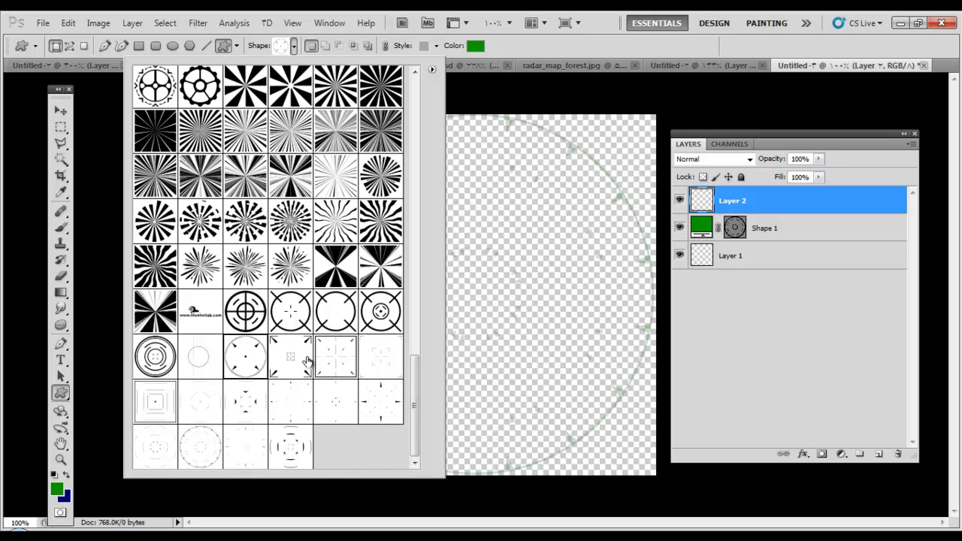
double_click(245, 363)
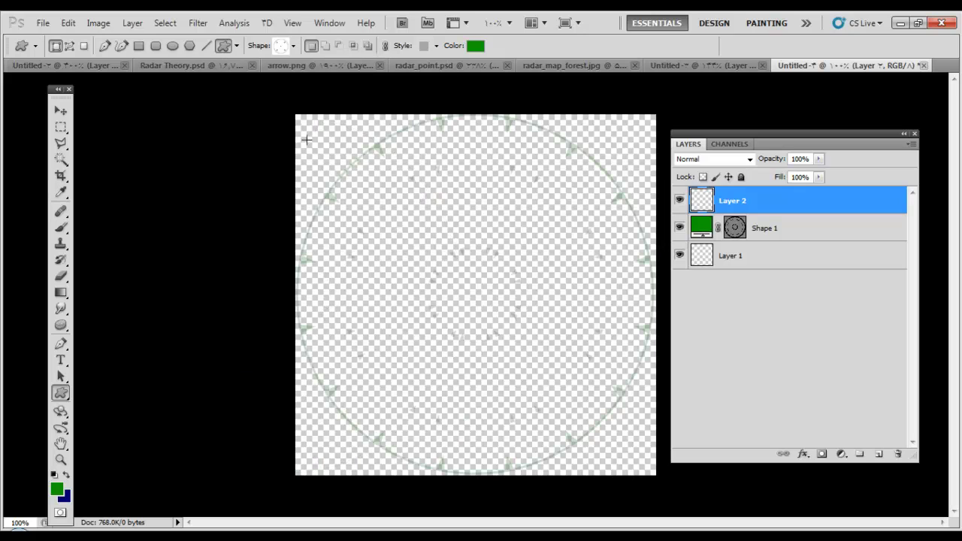
Draw the reticle in dark blue across the whole canvas, then add an empty layer on top.
click(474, 45)
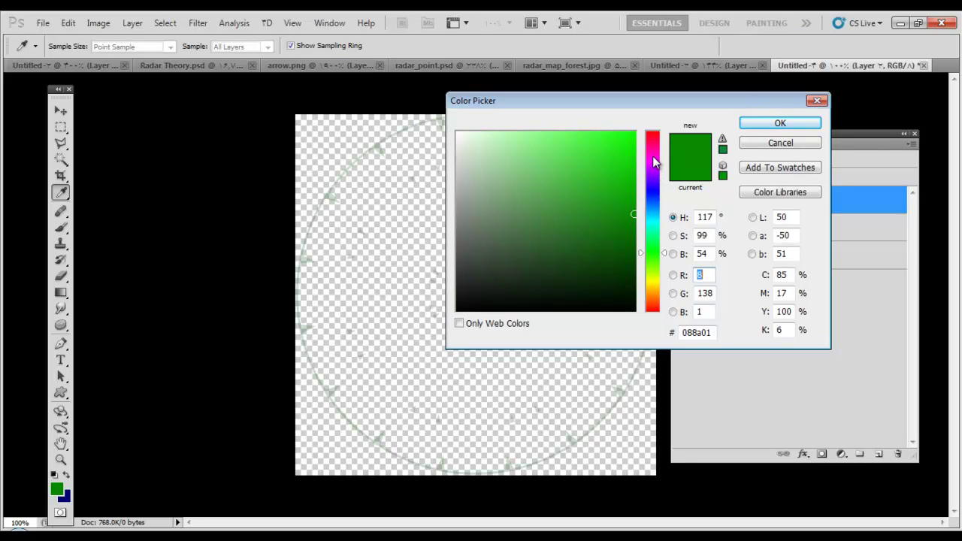
drag(652, 155, 652, 180)
drag(632, 216, 635, 210)
click(776, 124)
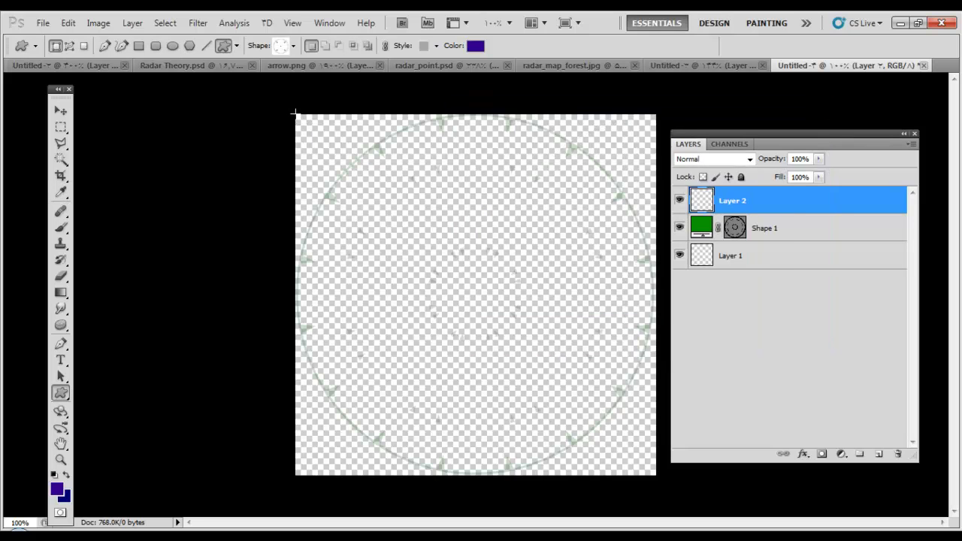
drag(296, 115, 655, 475)
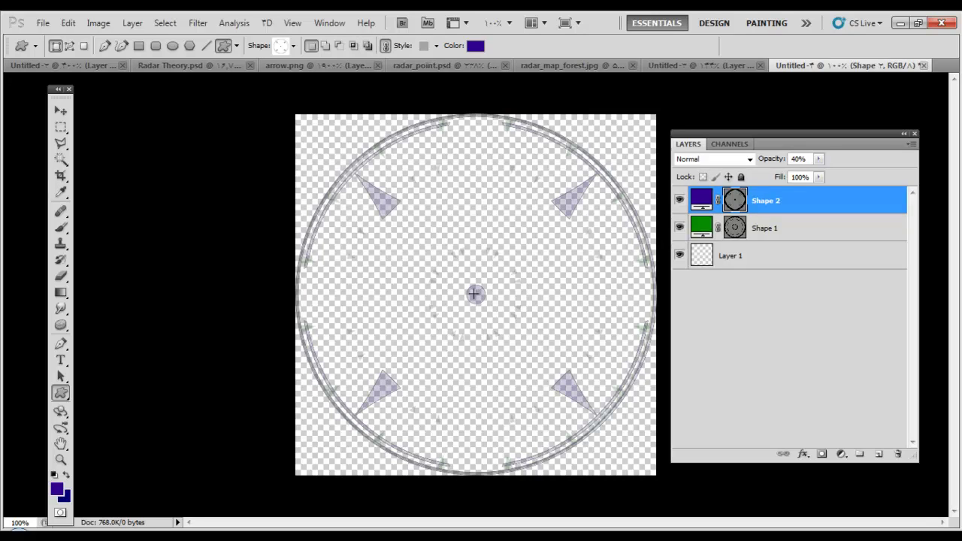
click(878, 454)
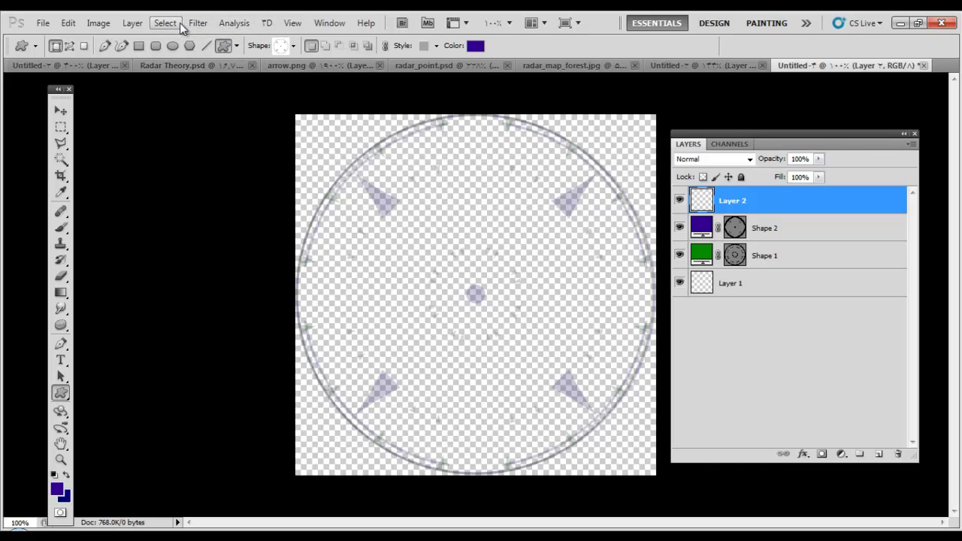
Choose the faint crosshair reticle from the custom shape library.
click(293, 46)
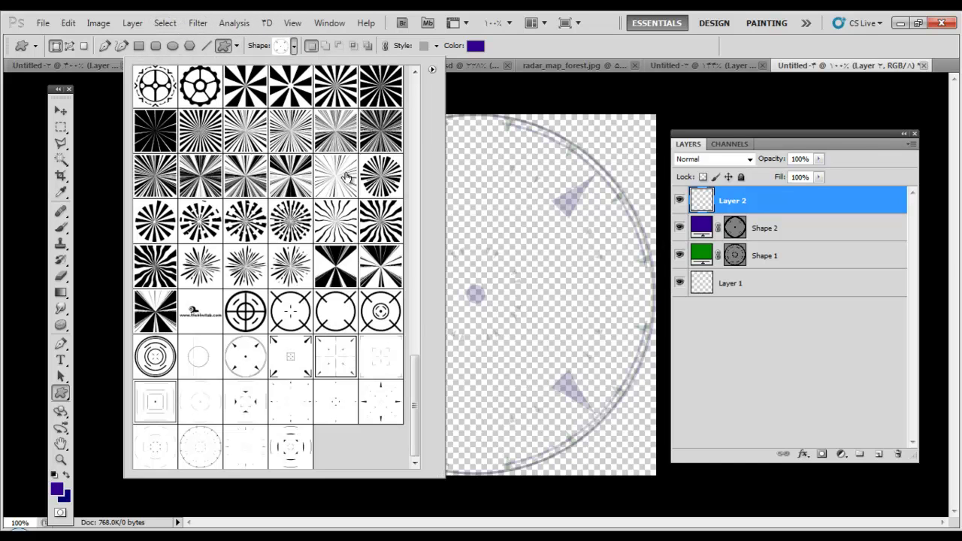
scroll(319, 319, up, 6)
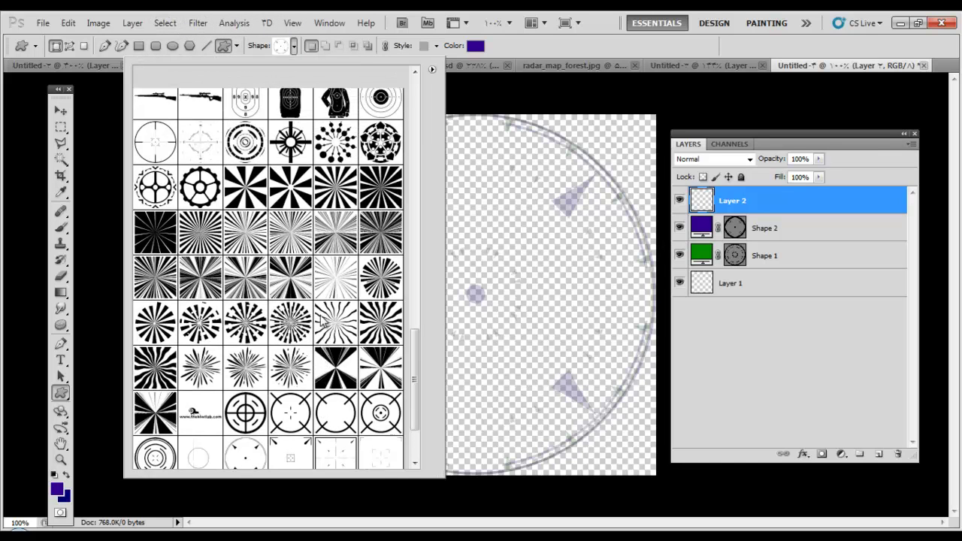
scroll(321, 319, up, 1)
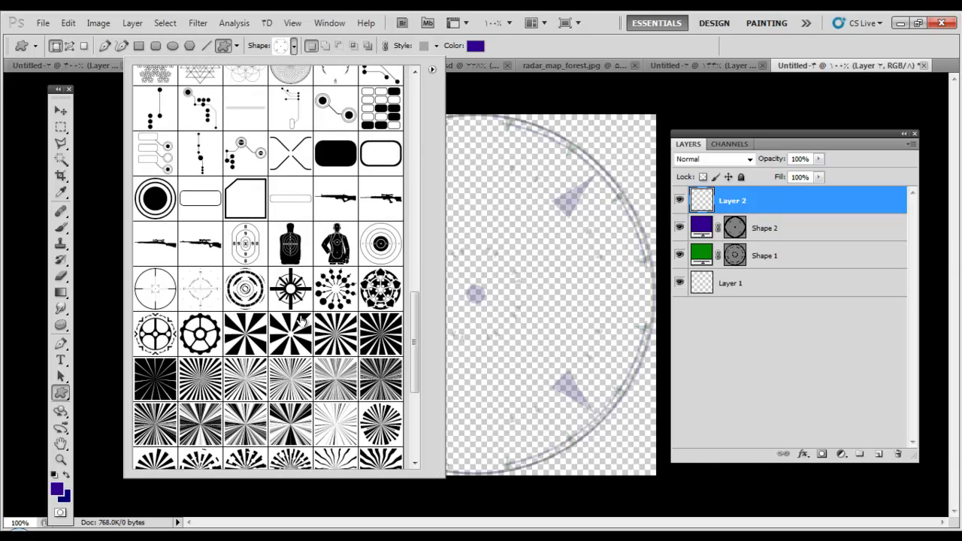
click(200, 290)
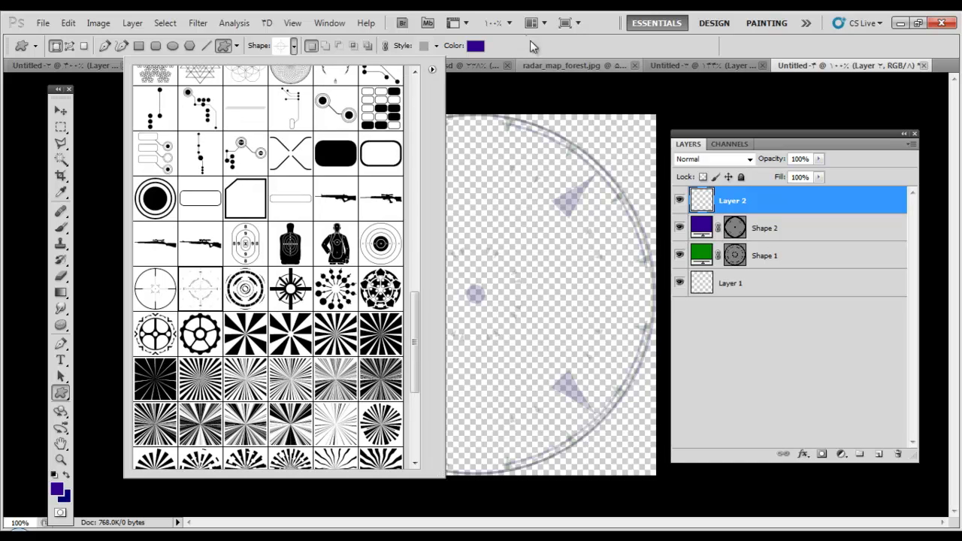
click(539, 59)
Draw the crosshair in pure red ff0000 across the whole canvas at 40% opacity.
click(475, 46)
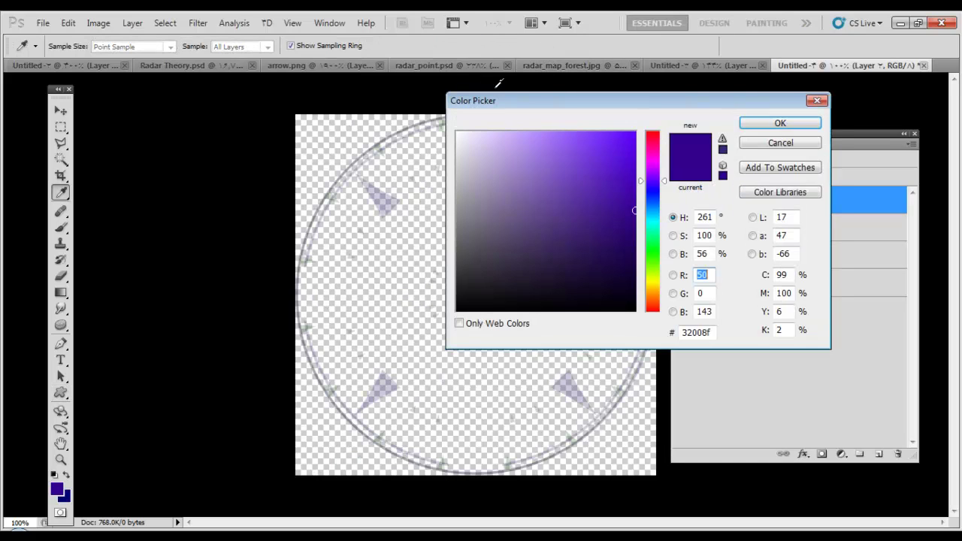
drag(651, 166, 635, 99)
drag(616, 157, 725, 103)
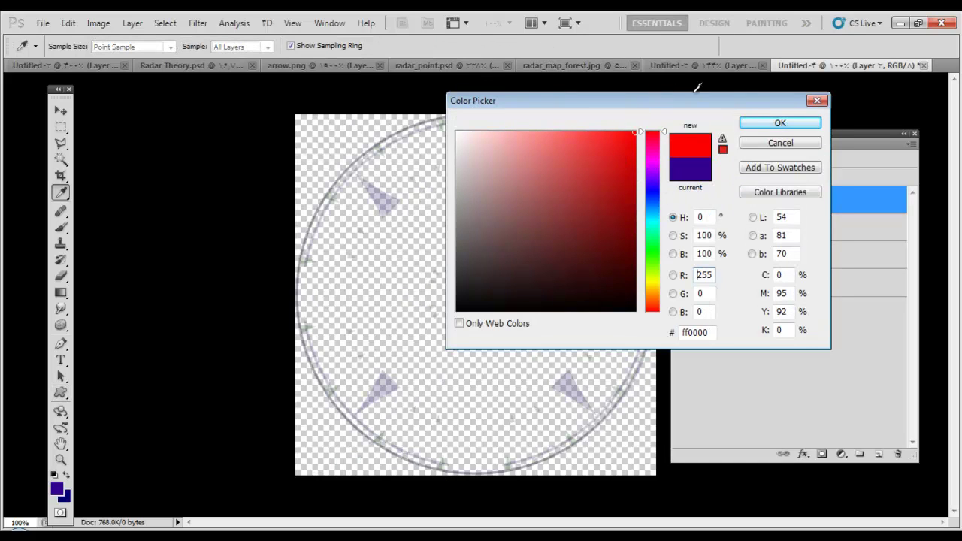
click(769, 125)
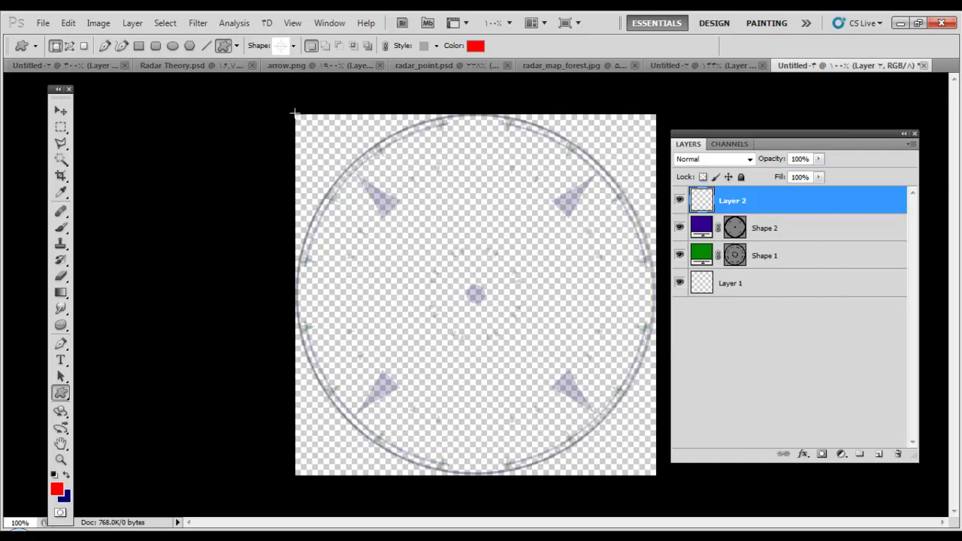
drag(295, 114, 389, 284)
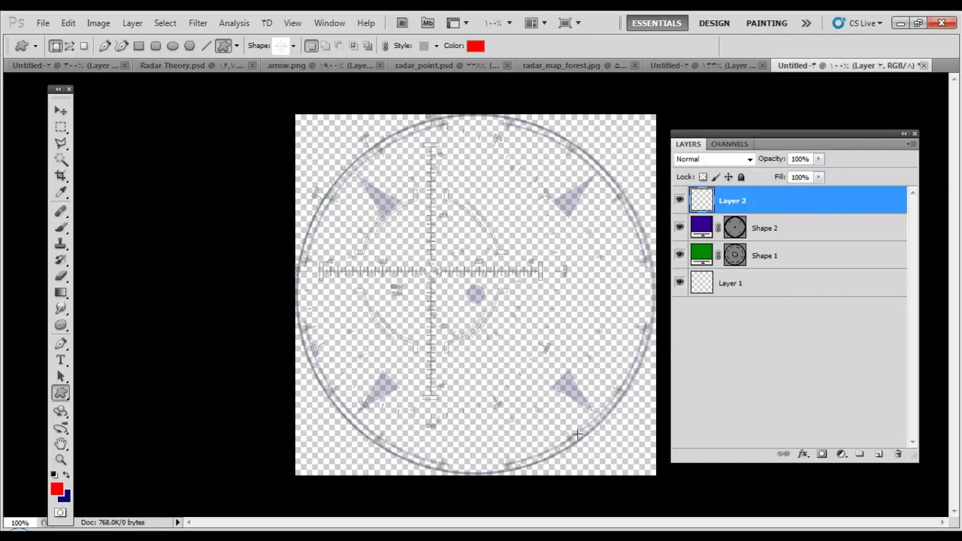
drag(581, 436, 655, 475)
key(4)
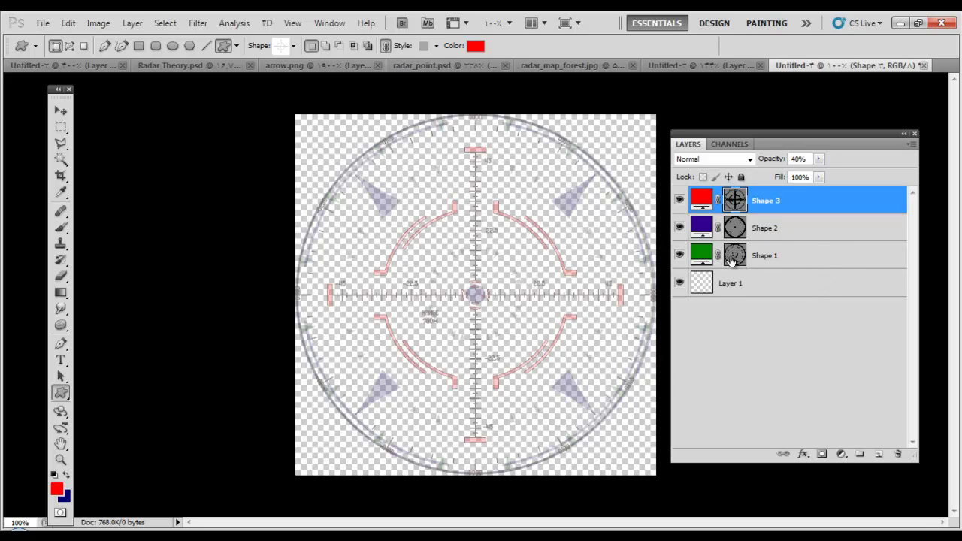
Adjust the green Shape 1 layer's opacity, trying 100% then settling a bit lower.
click(791, 260)
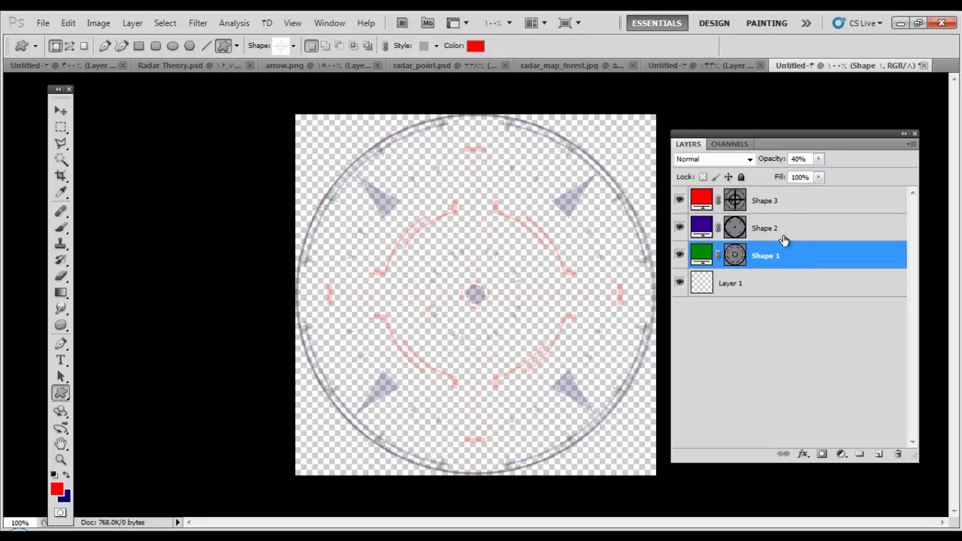
click(818, 158)
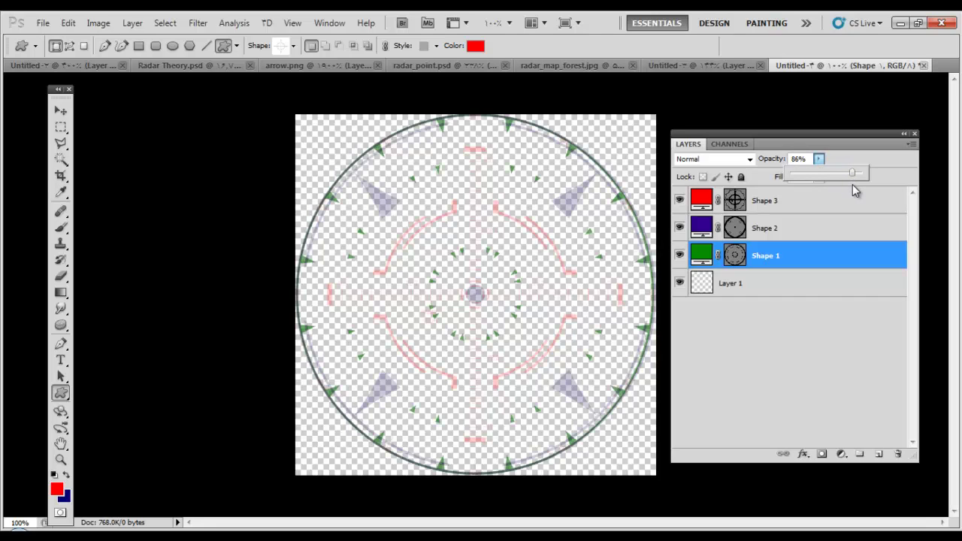
drag(852, 185, 869, 189)
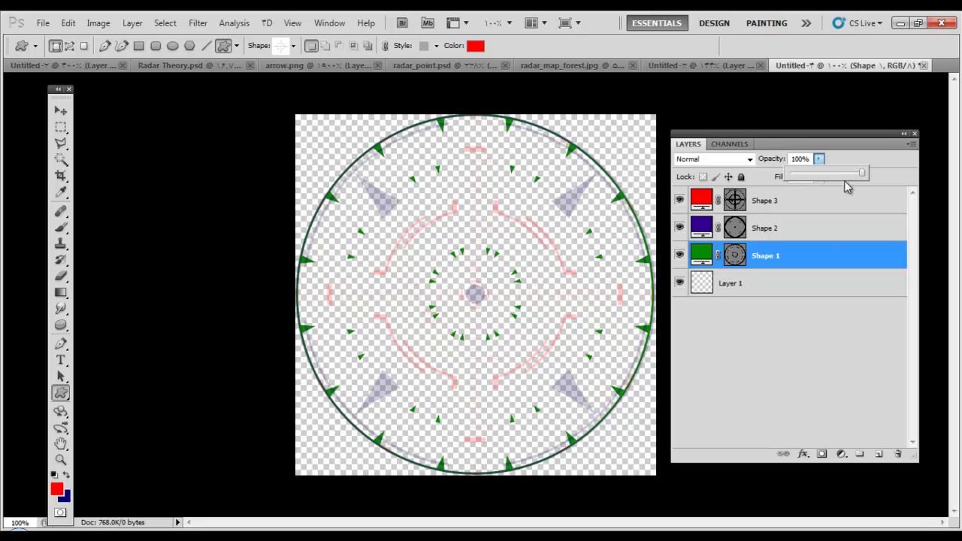
drag(861, 173, 849, 176)
click(797, 228)
Raise the dark-blue Shape 2 and red Shape 3 layers to full opacity.
click(799, 228)
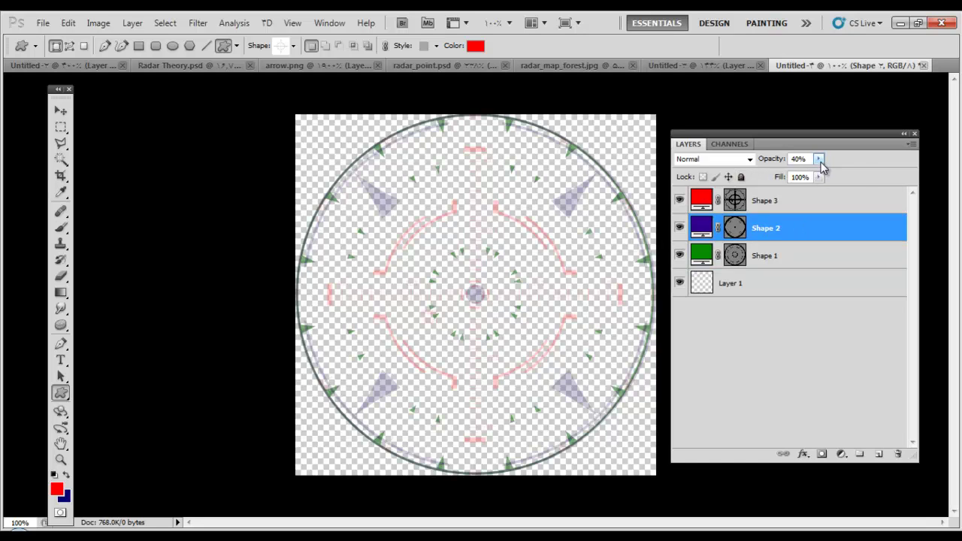
drag(818, 159, 905, 187)
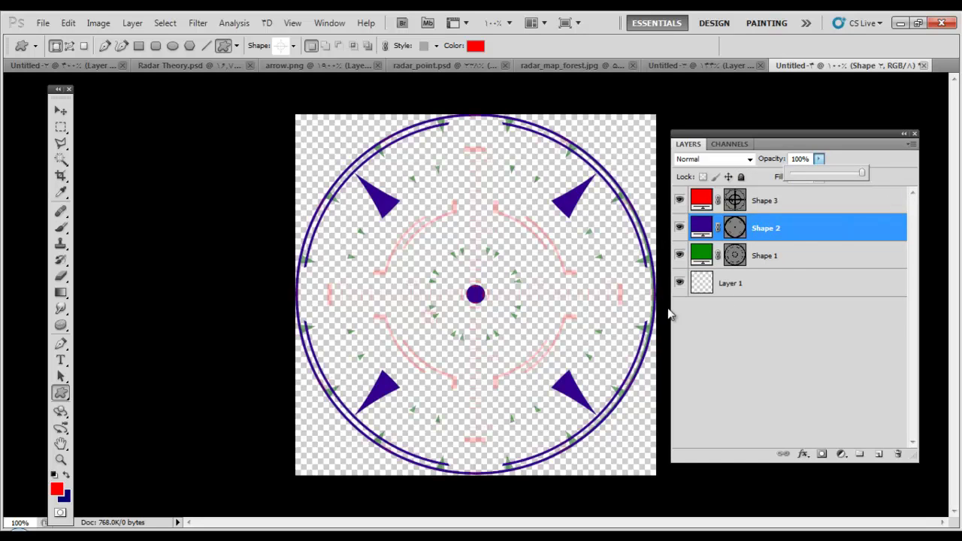
click(826, 200)
click(826, 200)
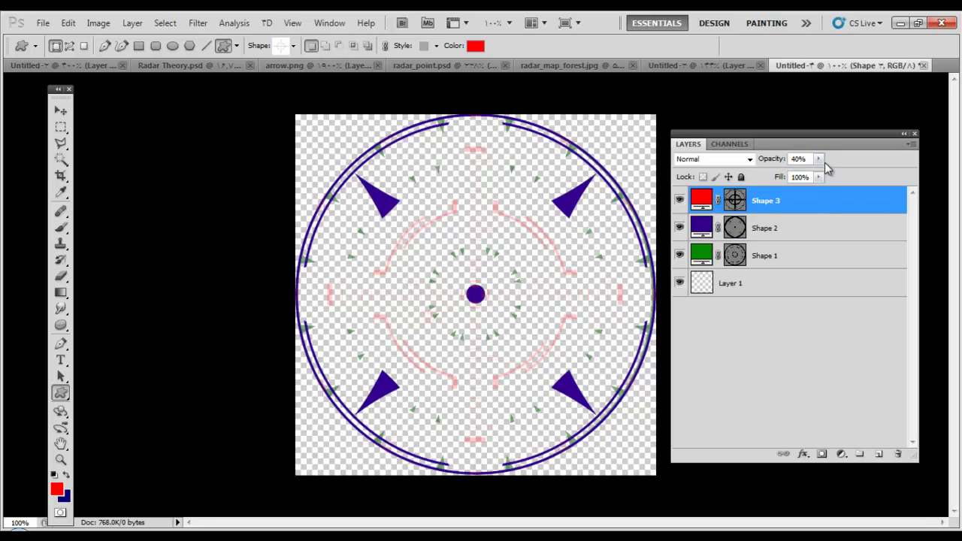
click(819, 160)
drag(819, 165, 835, 176)
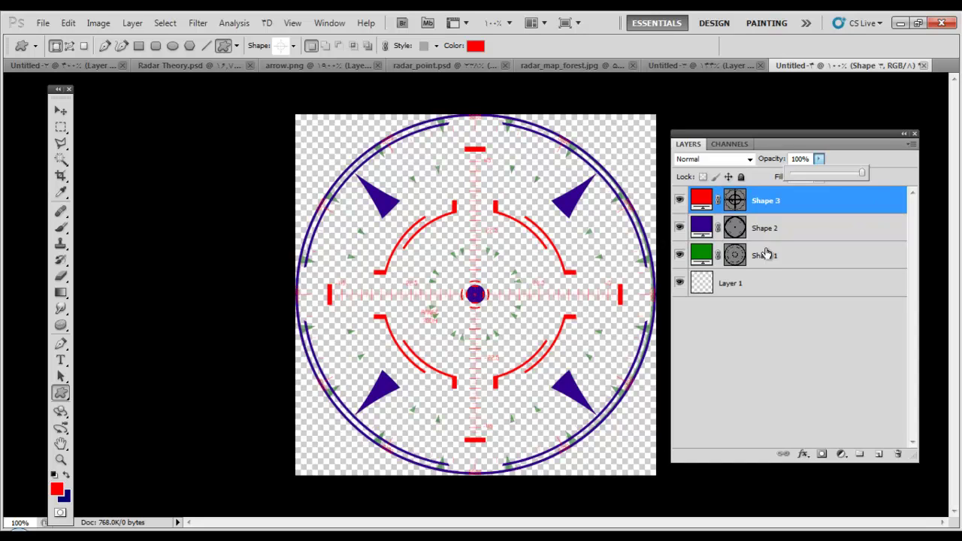
click(816, 230)
click(816, 229)
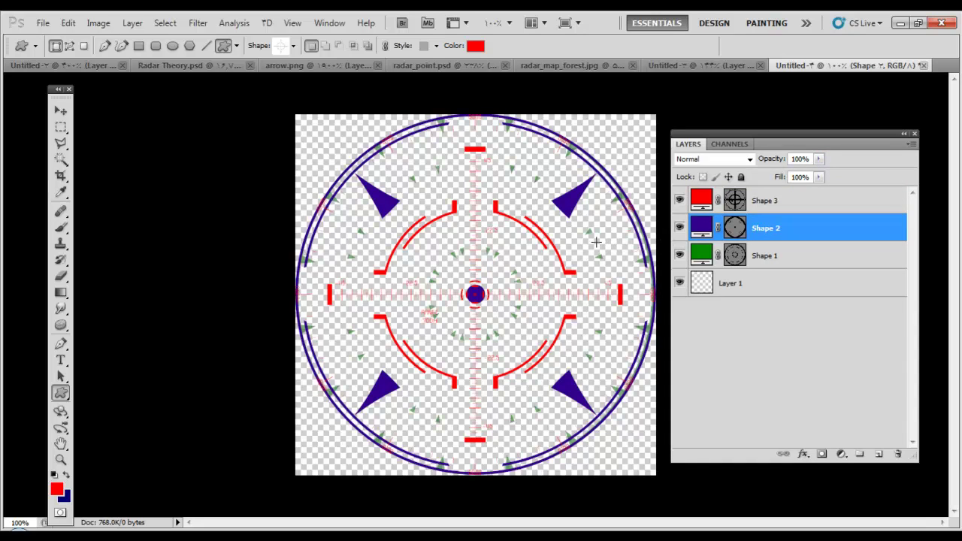
Nudge Shape 2 and Shape 3 a pixel to align their centres, then set Shape 3 to 74% opacity.
key(v)
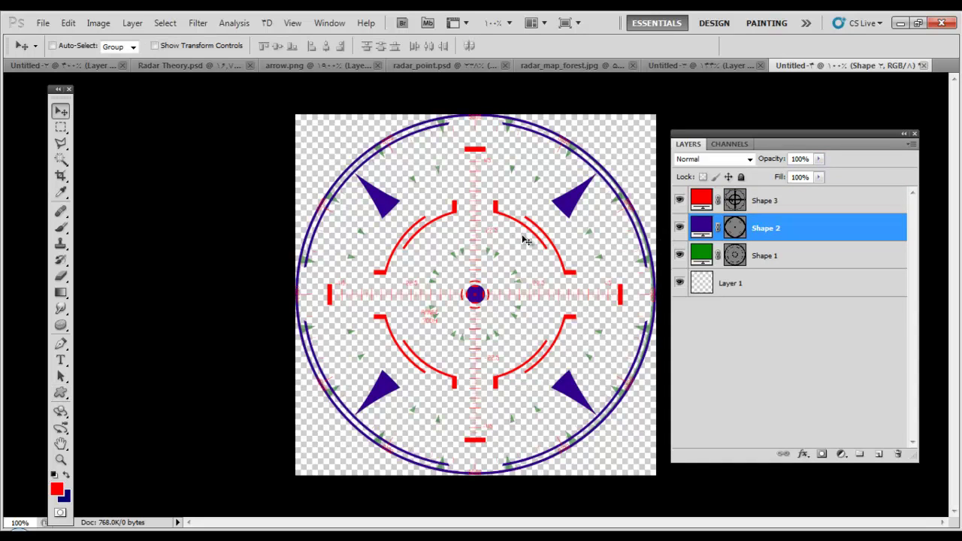
key(Left)
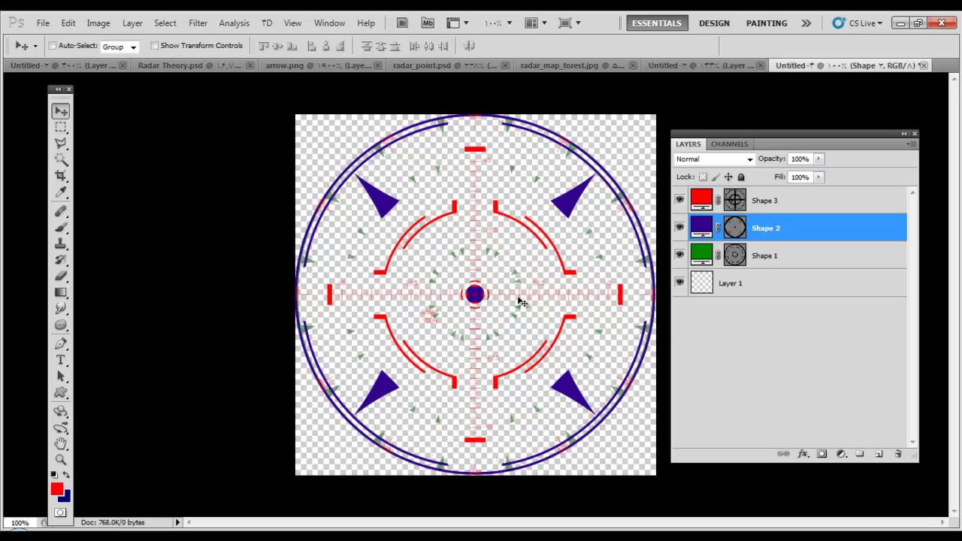
key(Right)
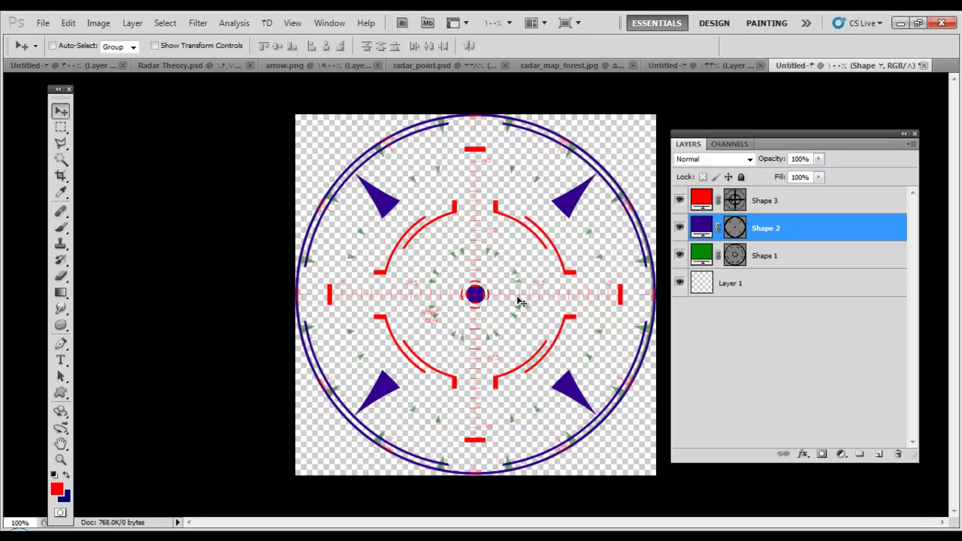
click(796, 202)
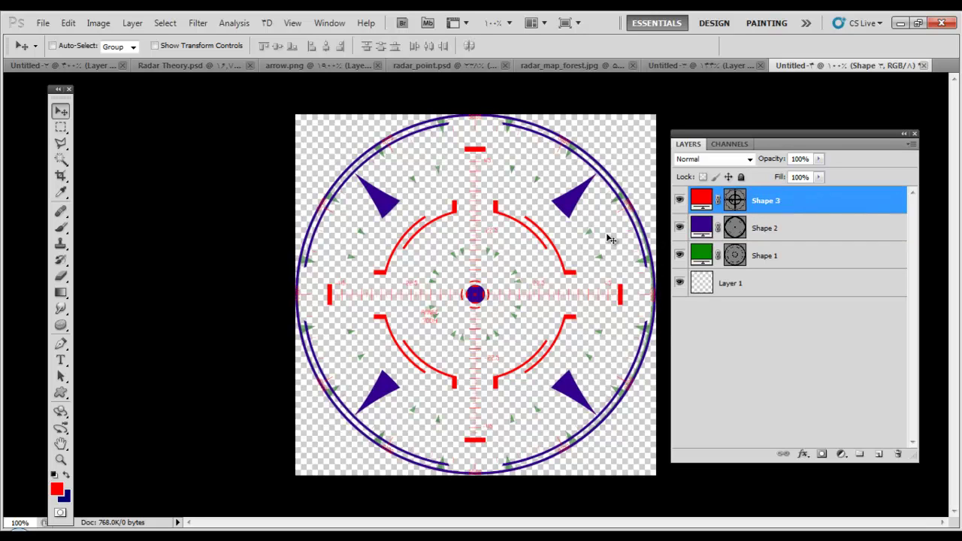
key(Right)
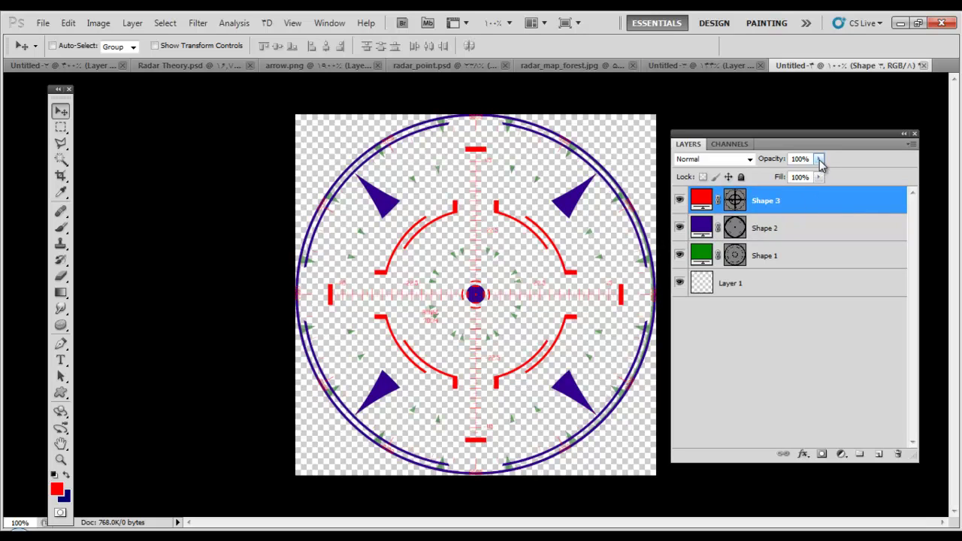
drag(821, 163, 801, 177)
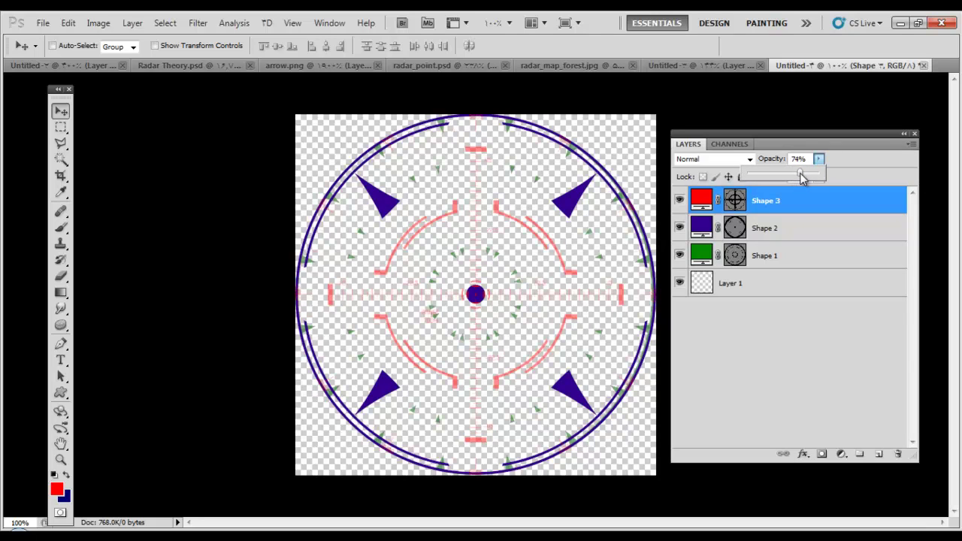